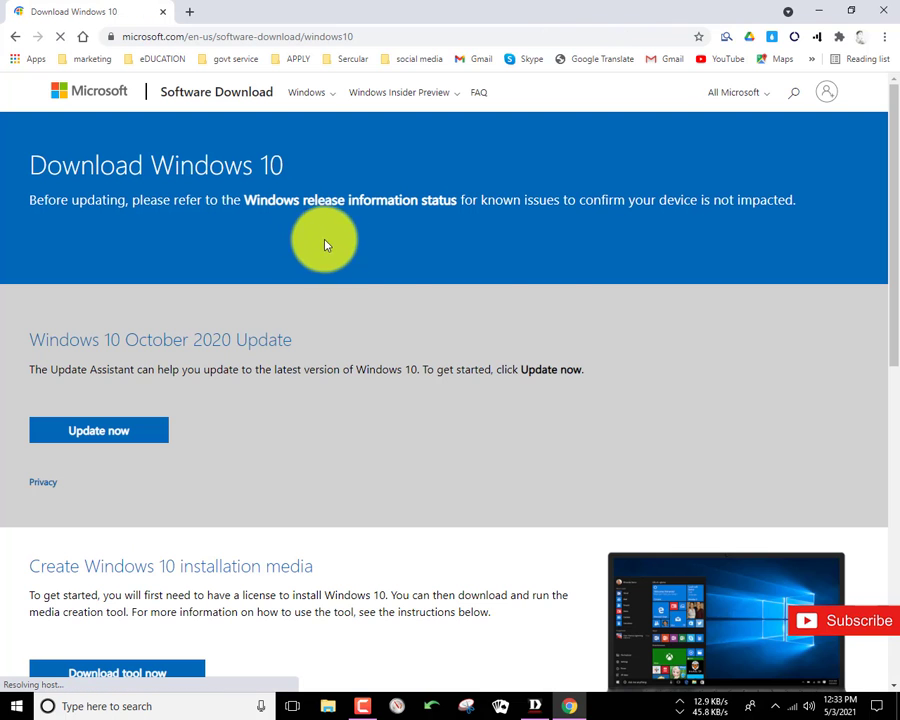
Step: Download the Windows 10 media creation tool and save it to the Desktop as MediaCreationTool20H2 (1).exe
scroll(526, 438, down, 2)
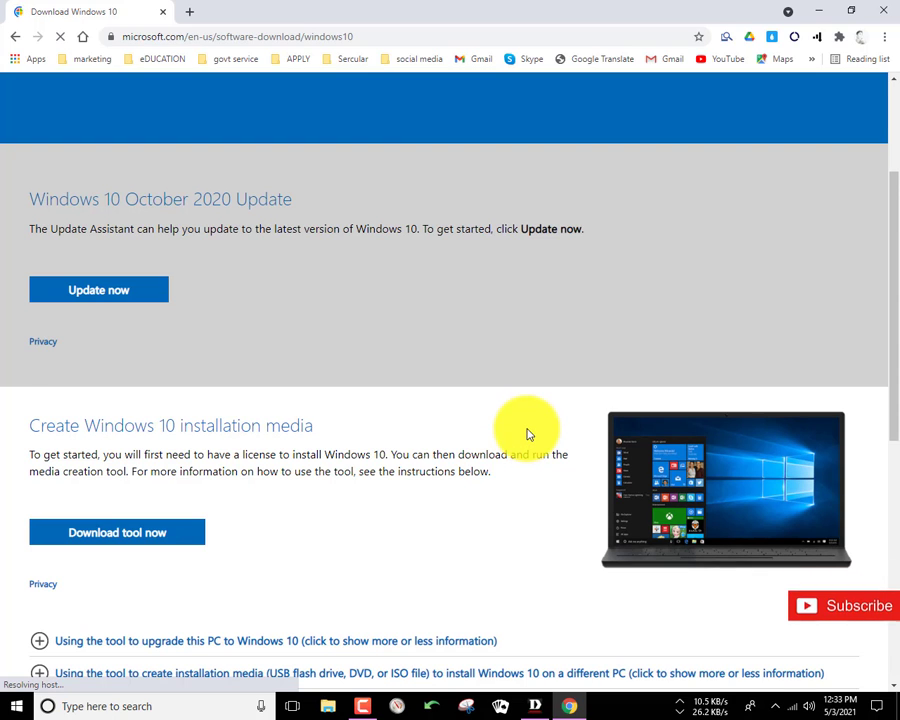
mouse_move(3, 404)
mouse_down()
mouse_move(788, 597)
mouse_move(890, 606)
mouse_move(884, 610)
mouse_up()
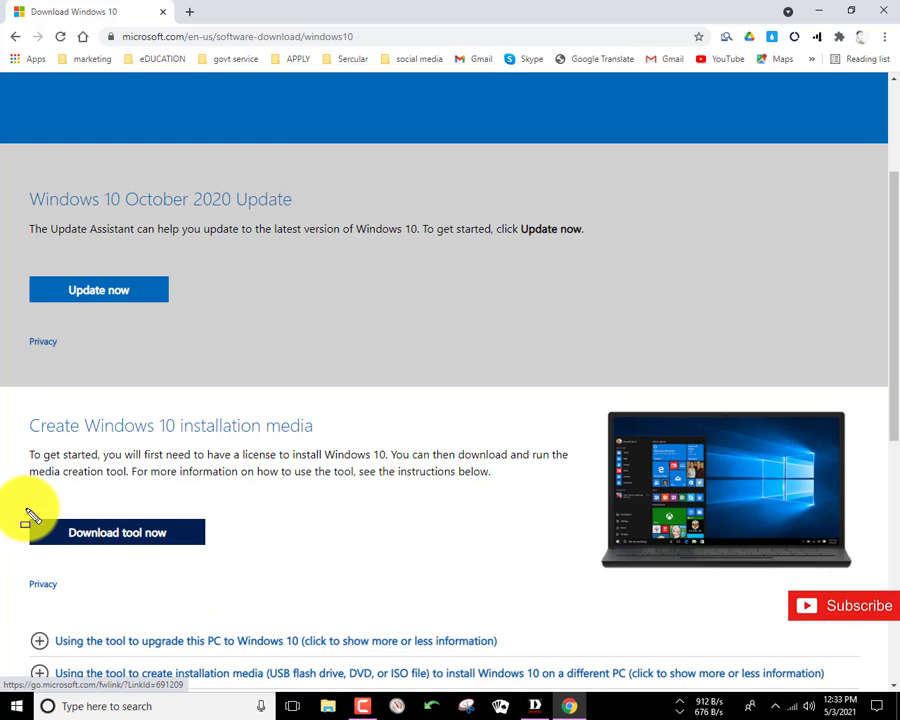
mouse_move(20, 507)
mouse_down()
mouse_move(118, 568)
mouse_move(232, 567)
mouse_up()
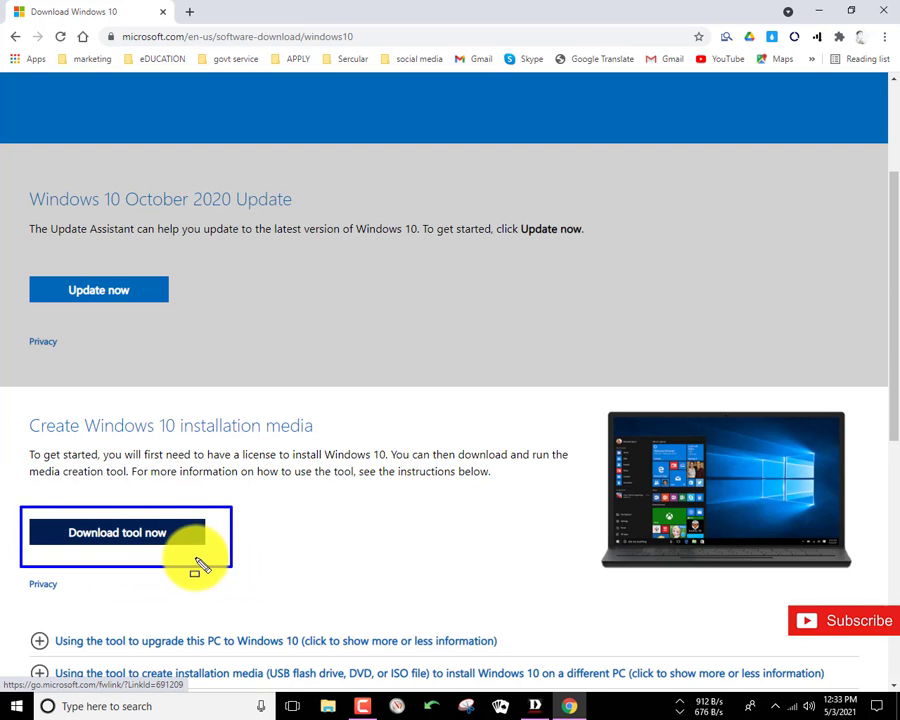
click(160, 533)
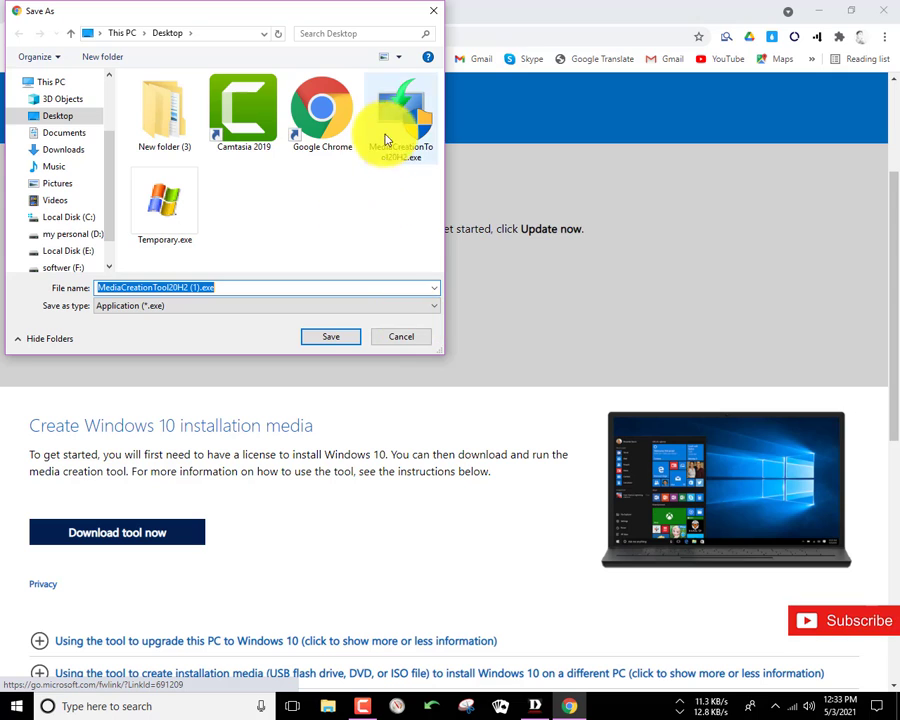
click(341, 337)
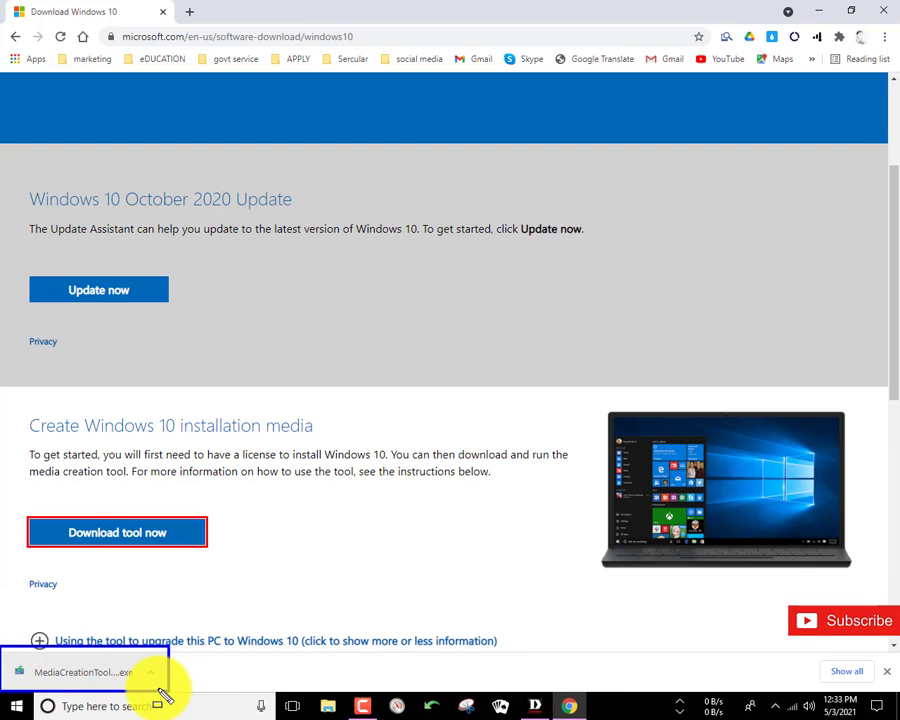
Step: Run the downloaded media creation tool, minimize the browser window and refresh the desktop
click(117, 680)
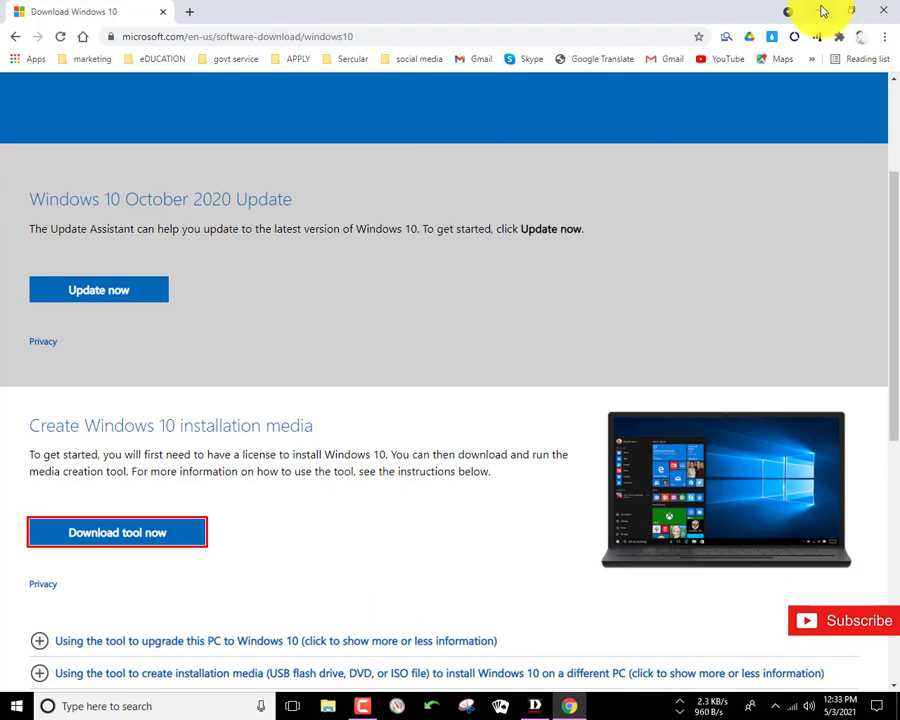
click(820, 10)
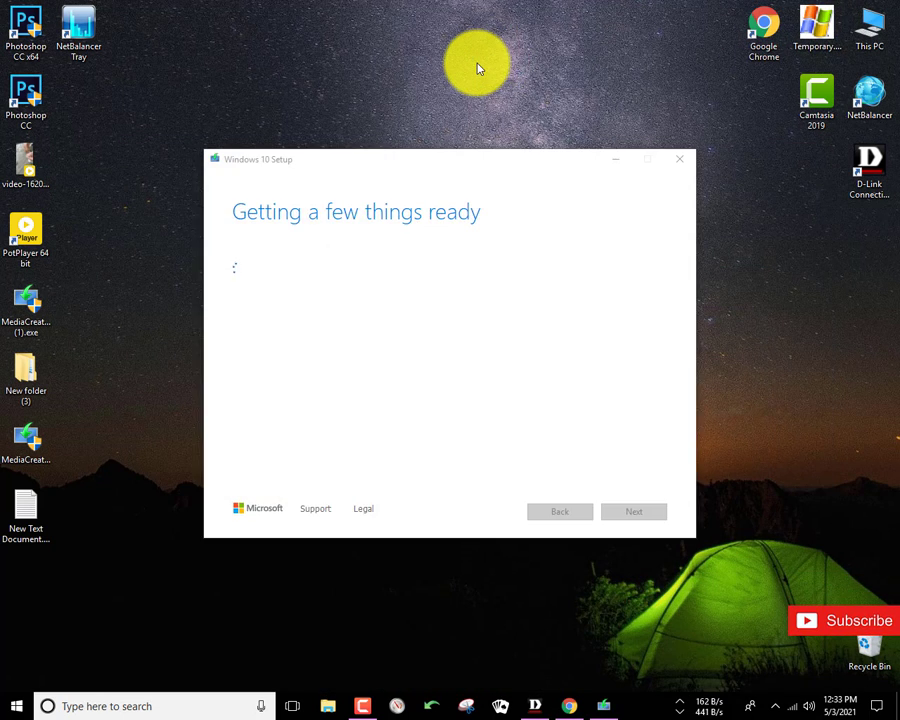
right_click(393, 11)
click(428, 58)
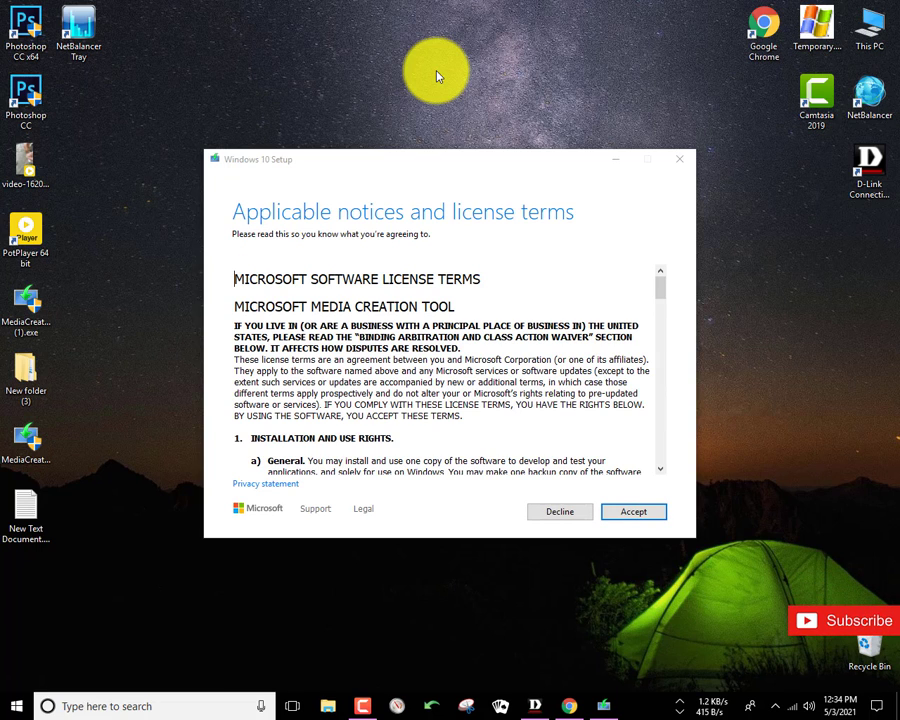
Step: Go through the Microsoft software license terms in Windows 10 Setup and accept them
scroll(395, 348, down, 1)
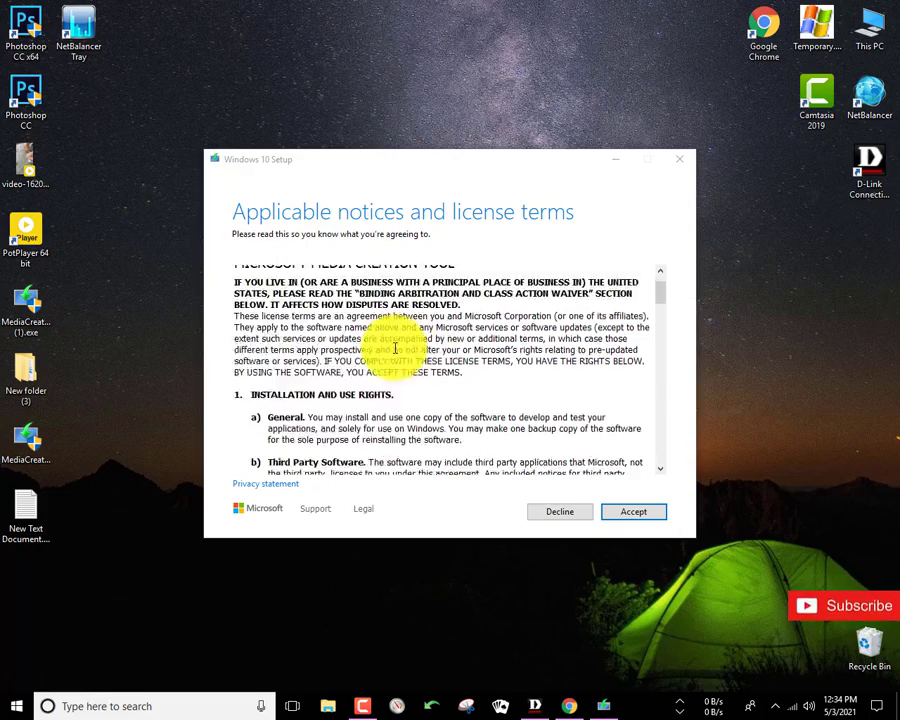
scroll(395, 348, down, 20)
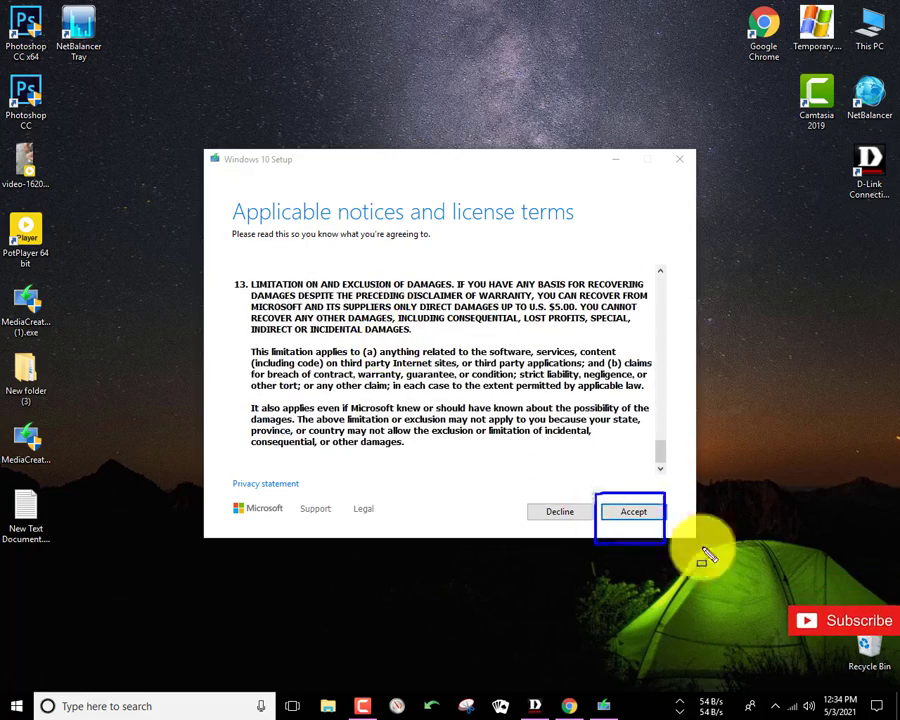
click(648, 510)
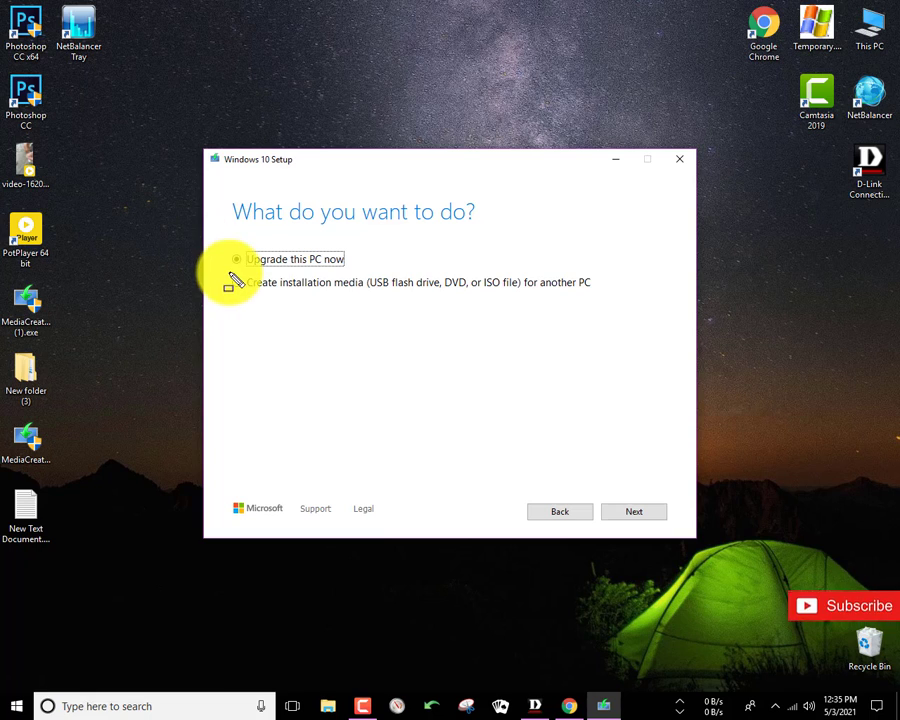
Step: Choose to create installation media (USB flash drive, DVD, or ISO file) for another PC and continue
drag(229, 273, 611, 296)
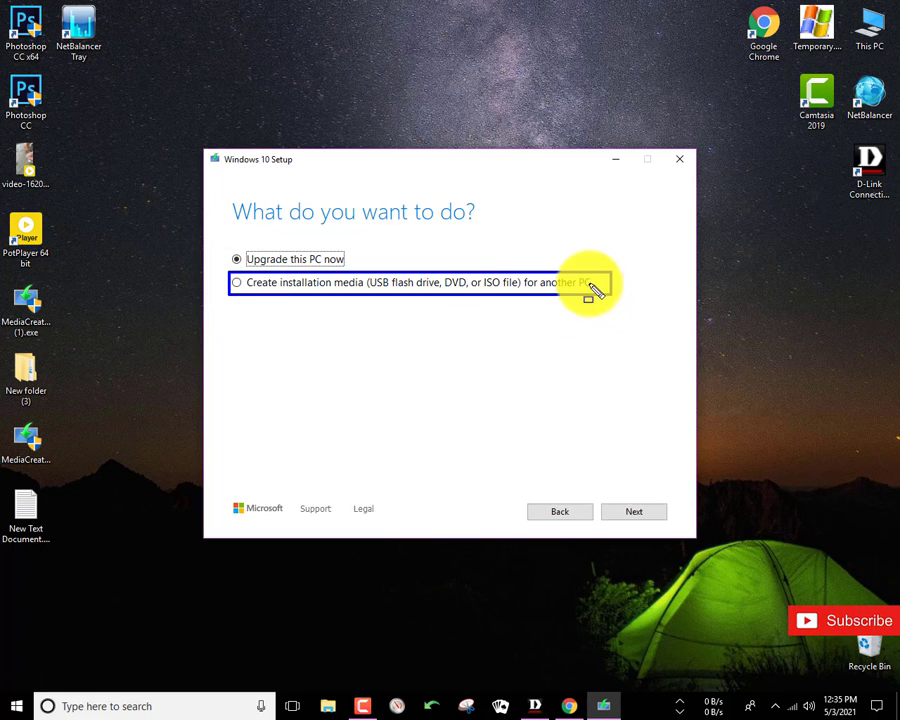
key(Escape)
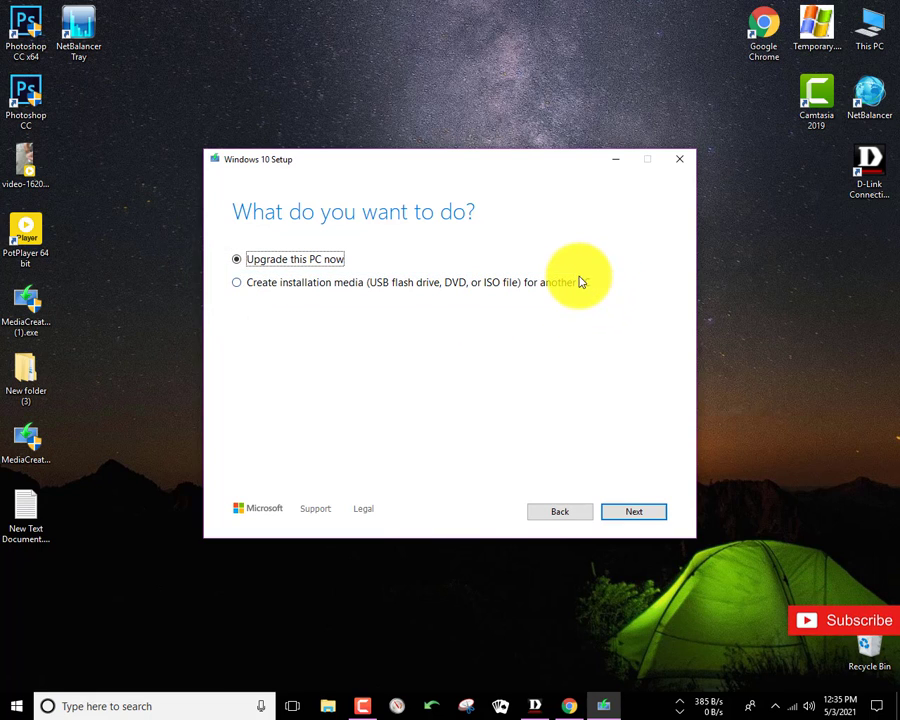
click(238, 285)
click(626, 511)
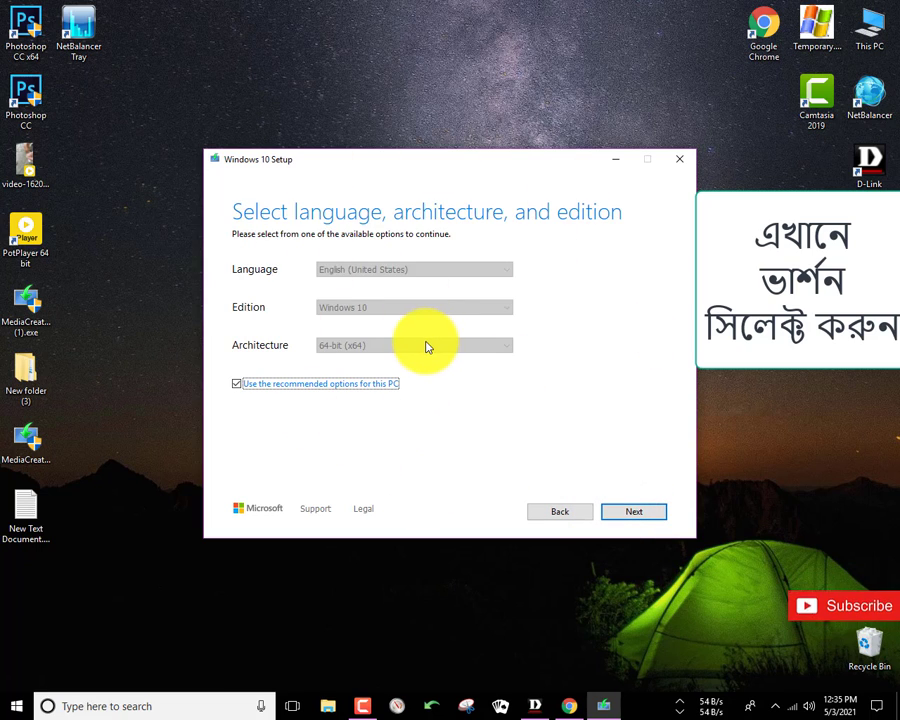
Step: Turn off the recommended options for this PC and look through the available installation languages
mouse_move(220, 183)
mouse_down()
mouse_move(632, 428)
mouse_move(650, 430)
mouse_up()
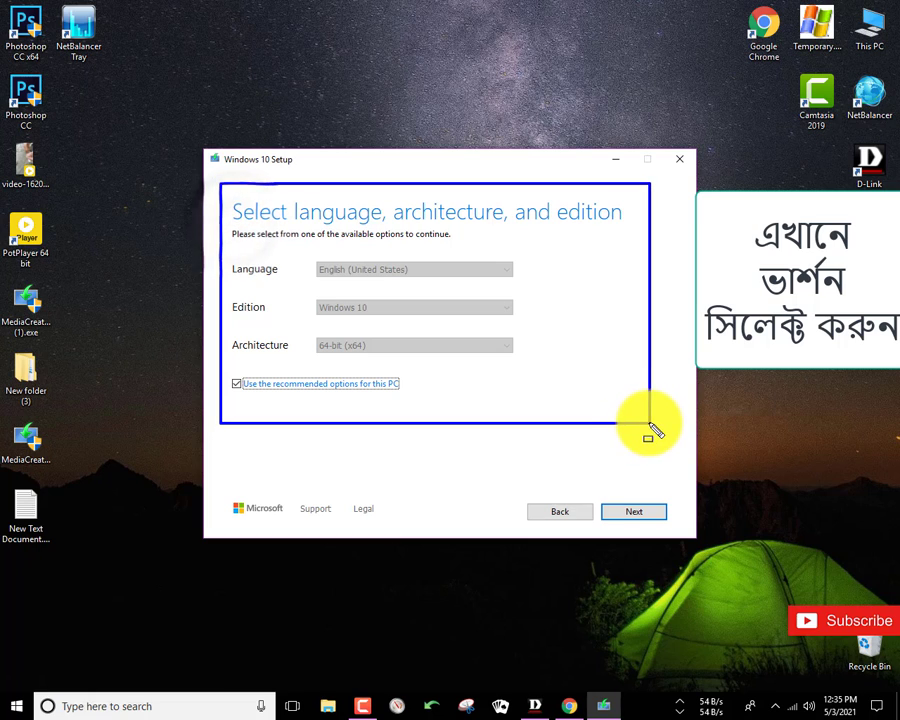
click(255, 388)
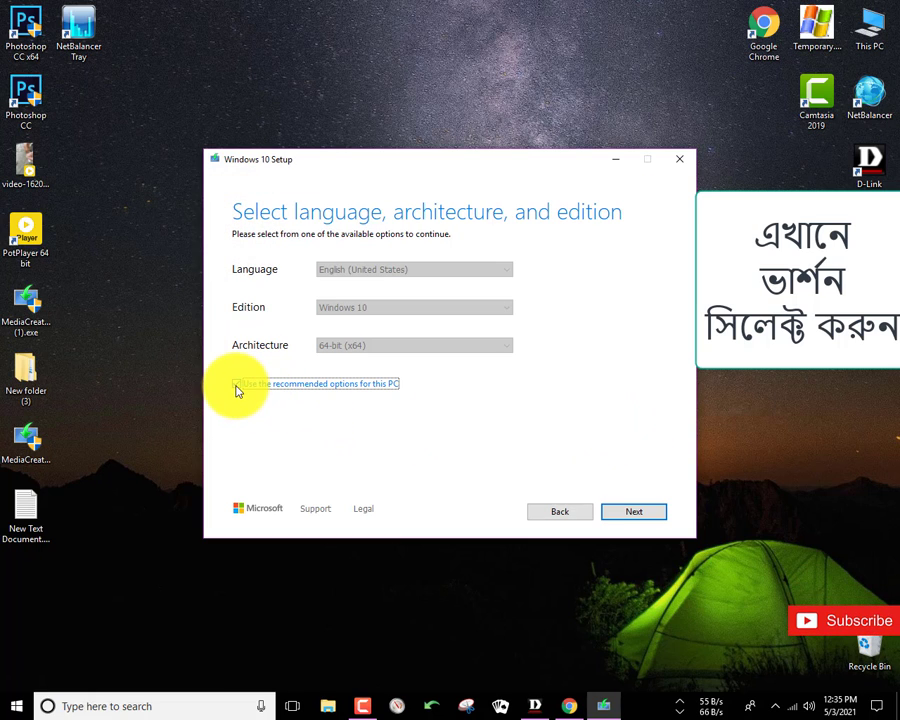
click(392, 270)
scroll(395, 372, down, 1)
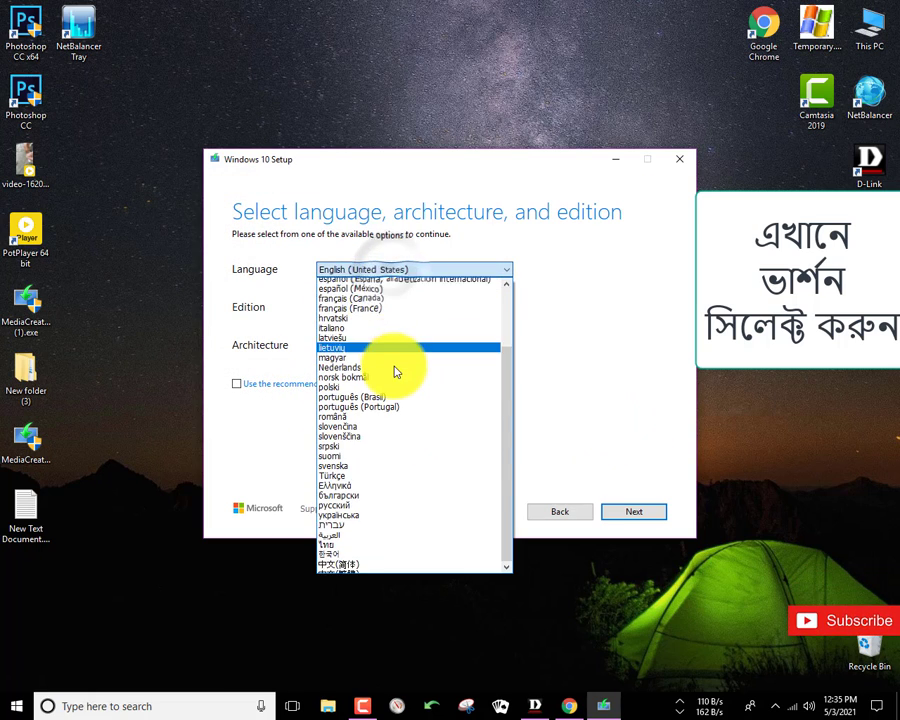
scroll(395, 374, down, 1)
drag(504, 440, 518, 378)
click(599, 270)
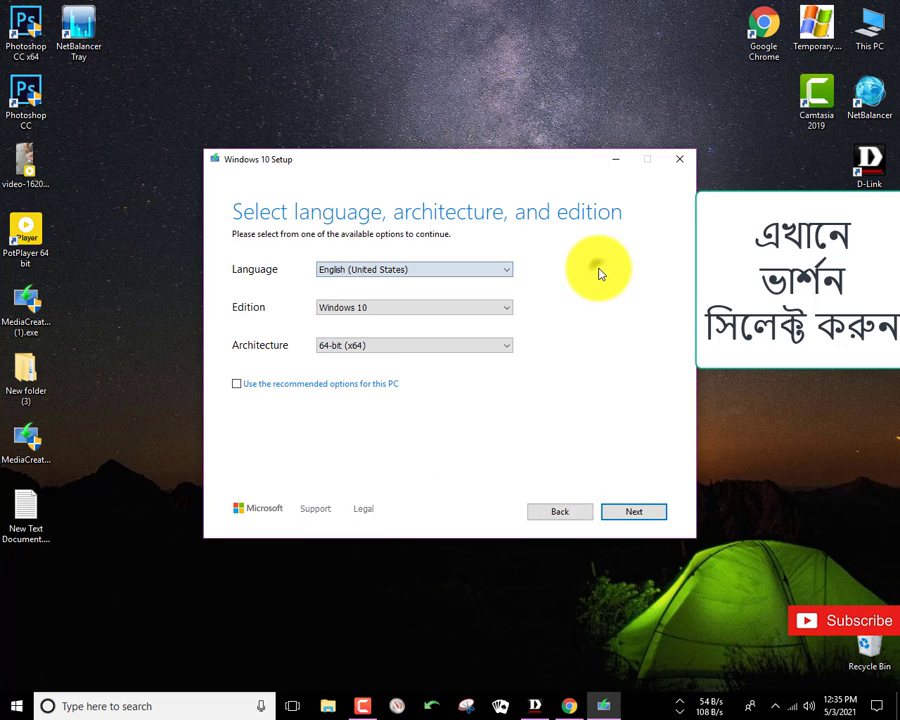
Step: Check which Windows editions and architectures are offered for the installation media
click(430, 307)
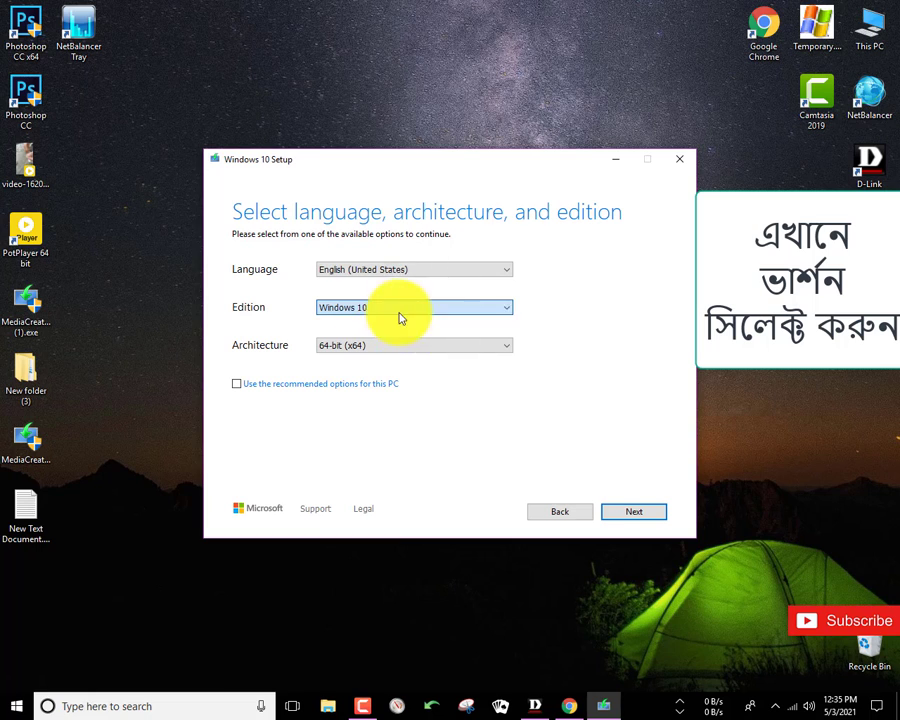
click(420, 345)
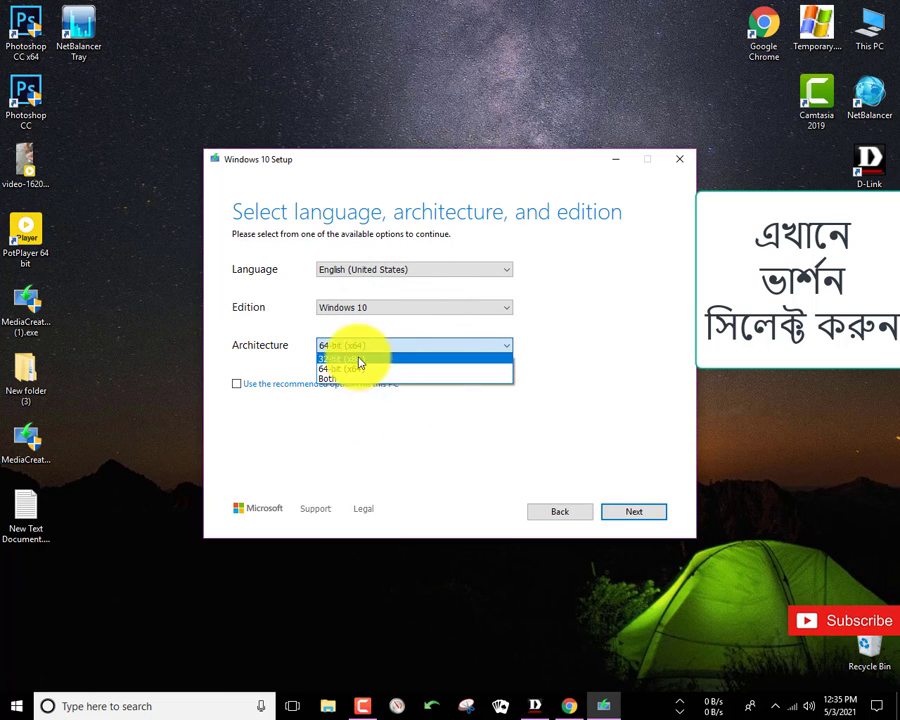
click(592, 368)
click(436, 348)
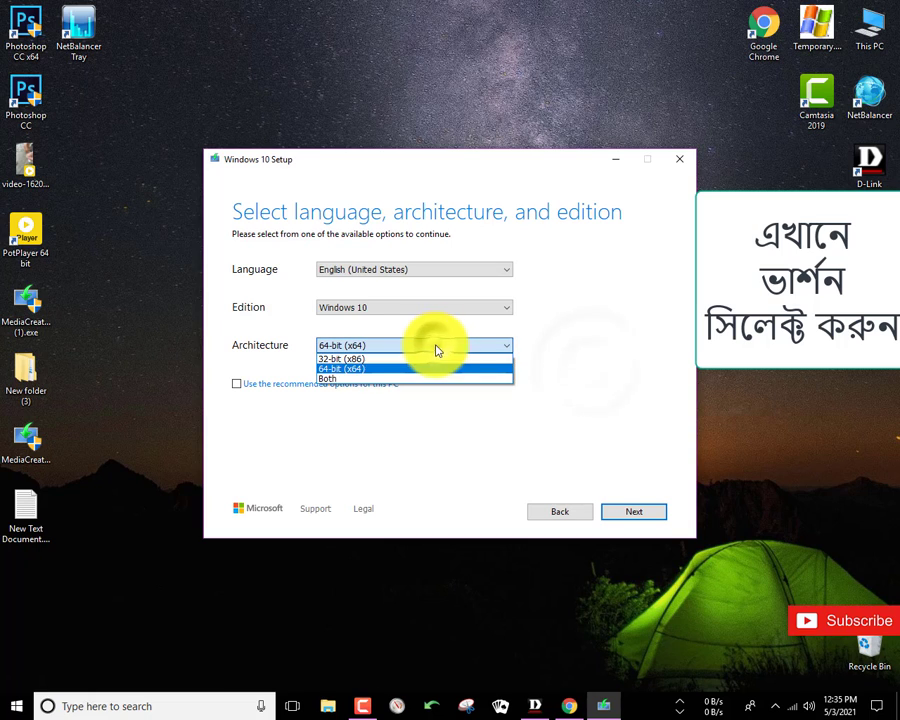
click(364, 368)
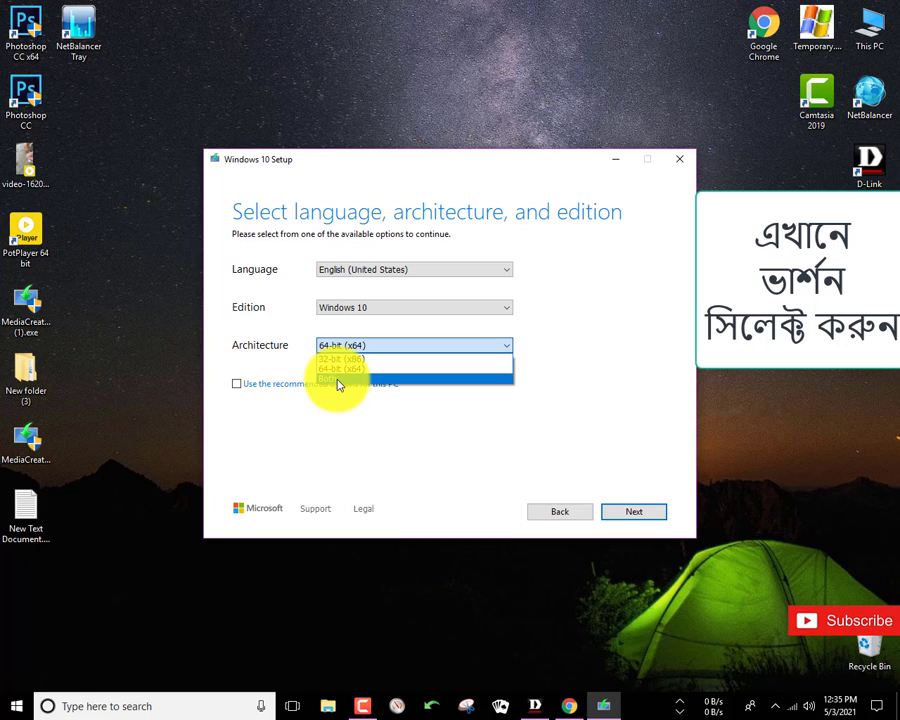
Step: Try the Both and 32-bit (x86) options for the architecture
click(338, 380)
click(382, 350)
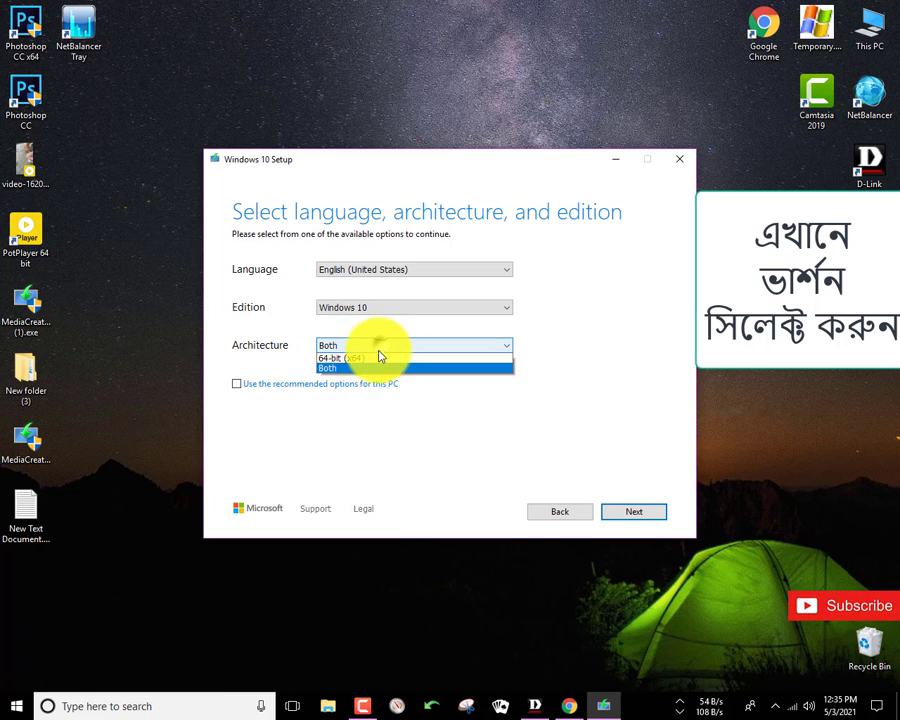
click(370, 368)
click(388, 346)
click(392, 358)
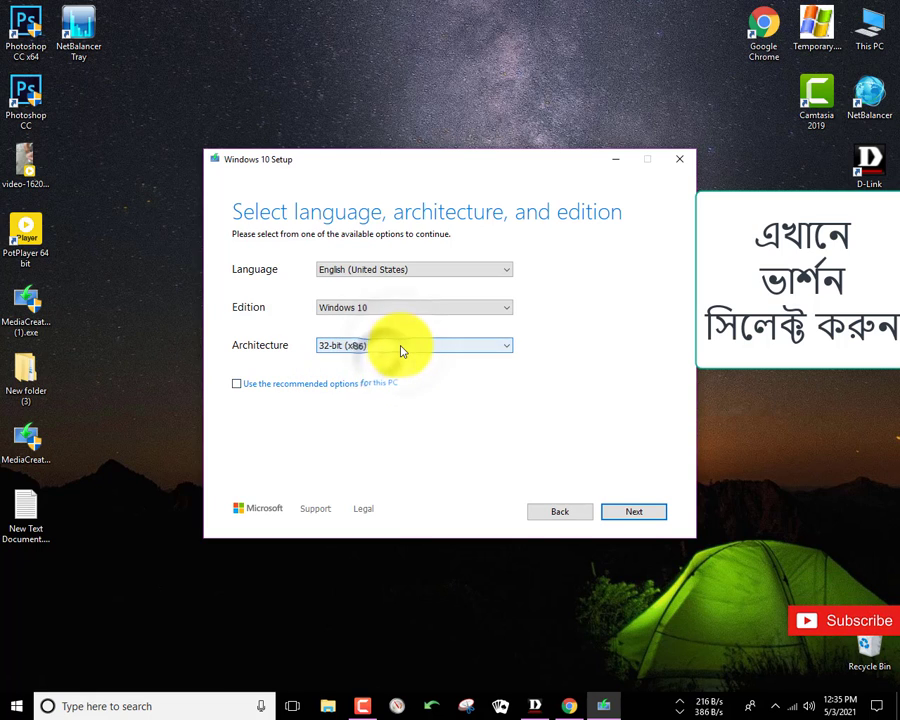
Step: Set the architecture to 64-bit (x64) and continue to the media choice
click(420, 346)
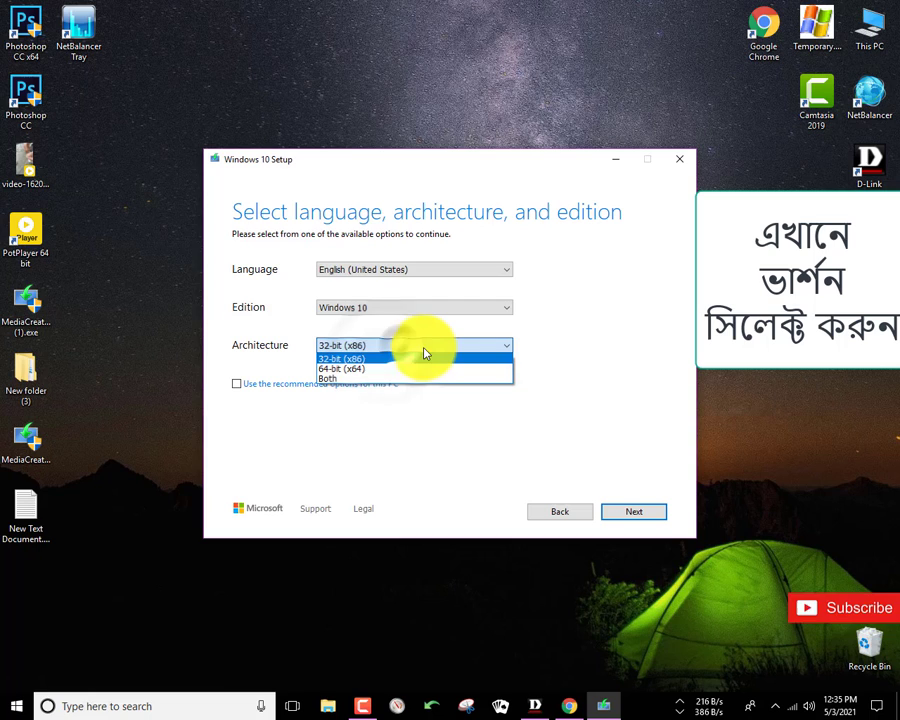
click(356, 370)
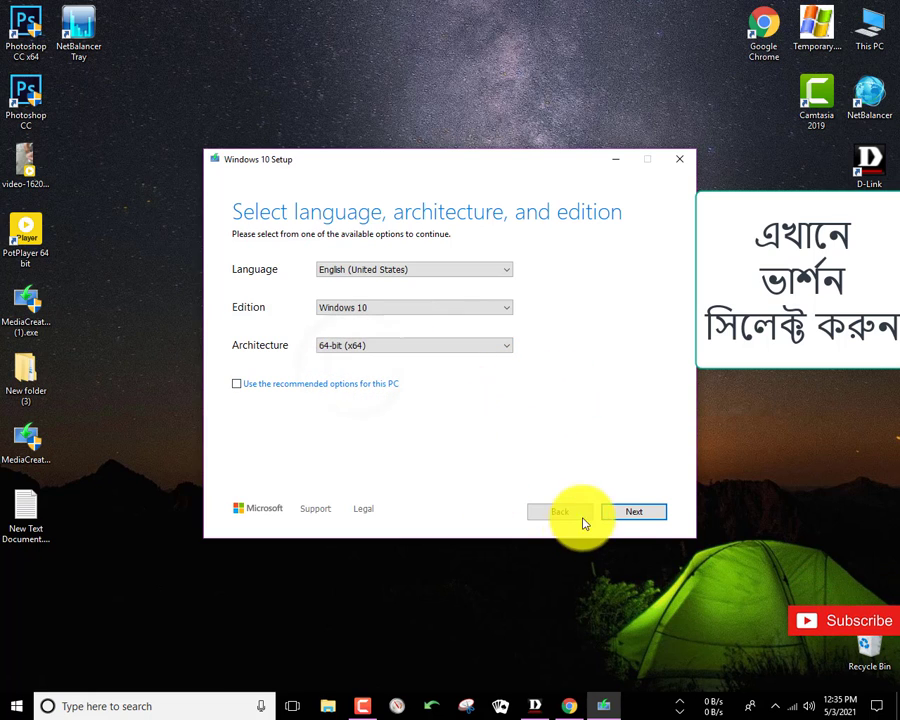
click(622, 512)
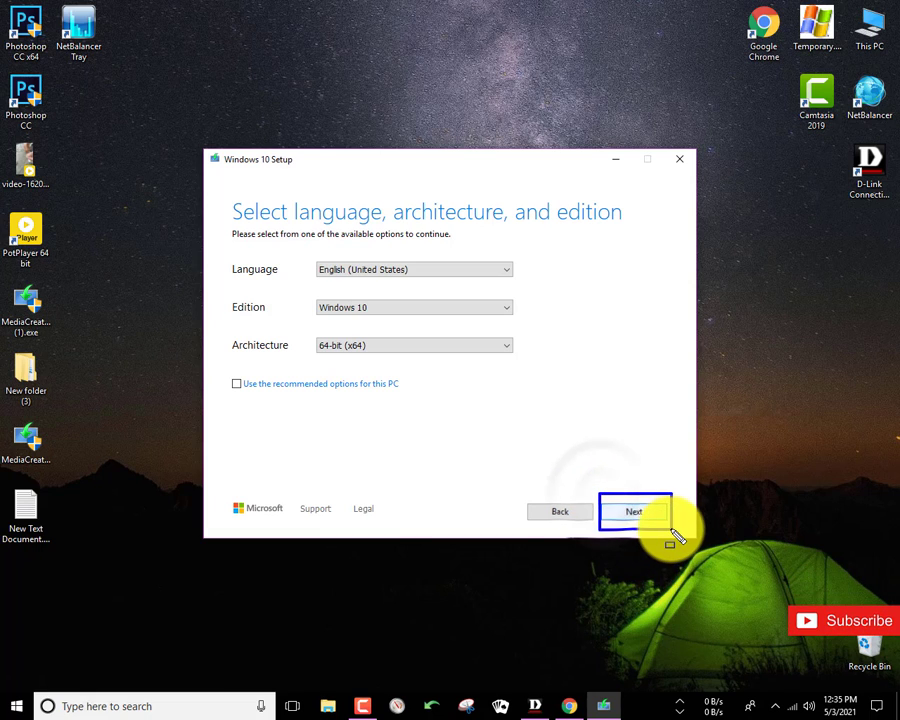
click(632, 516)
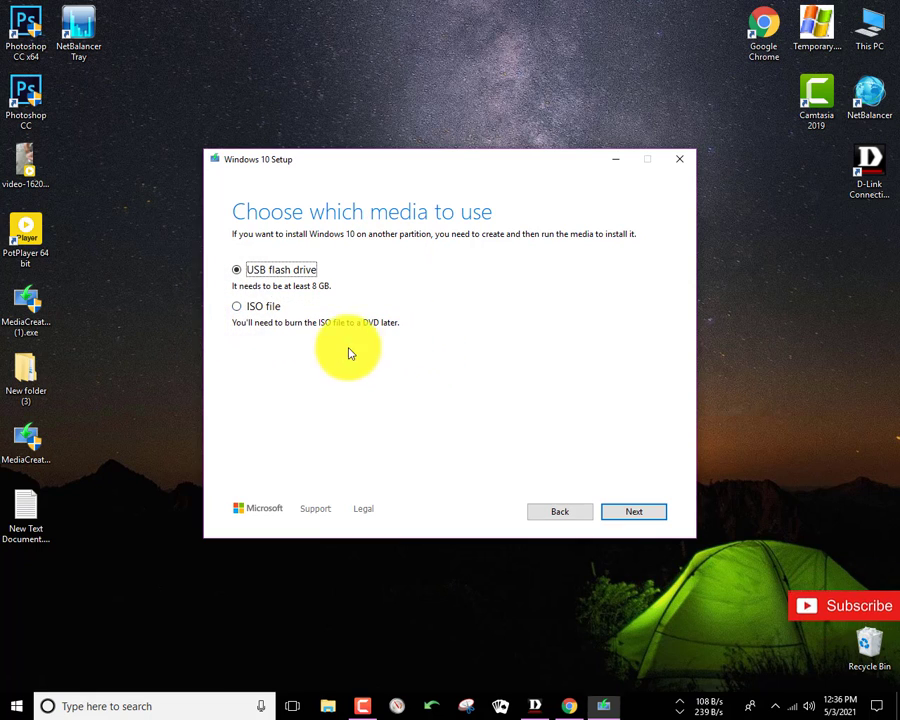
Step: Choose ISO file as the media to create and browse to the Desktop as the save location
click(265, 309)
click(632, 513)
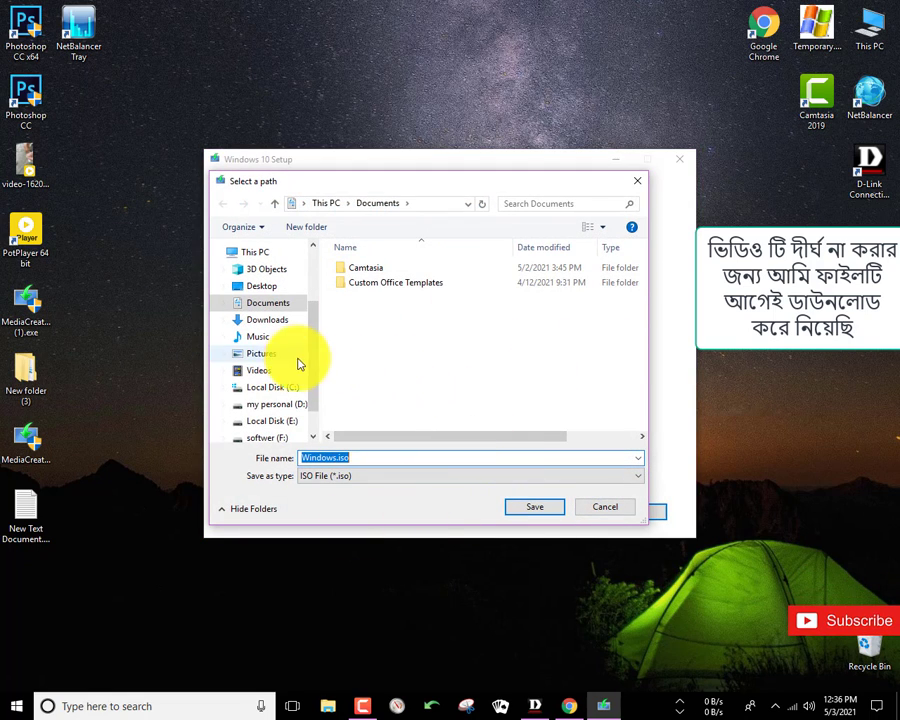
scroll(278, 416, down, 2)
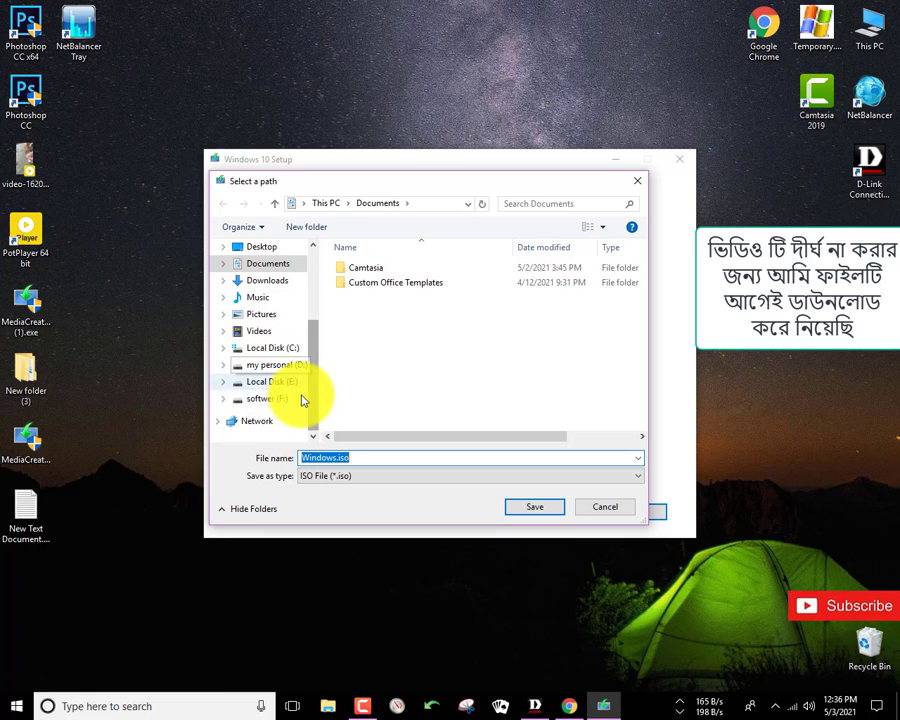
scroll(283, 331, up, 1)
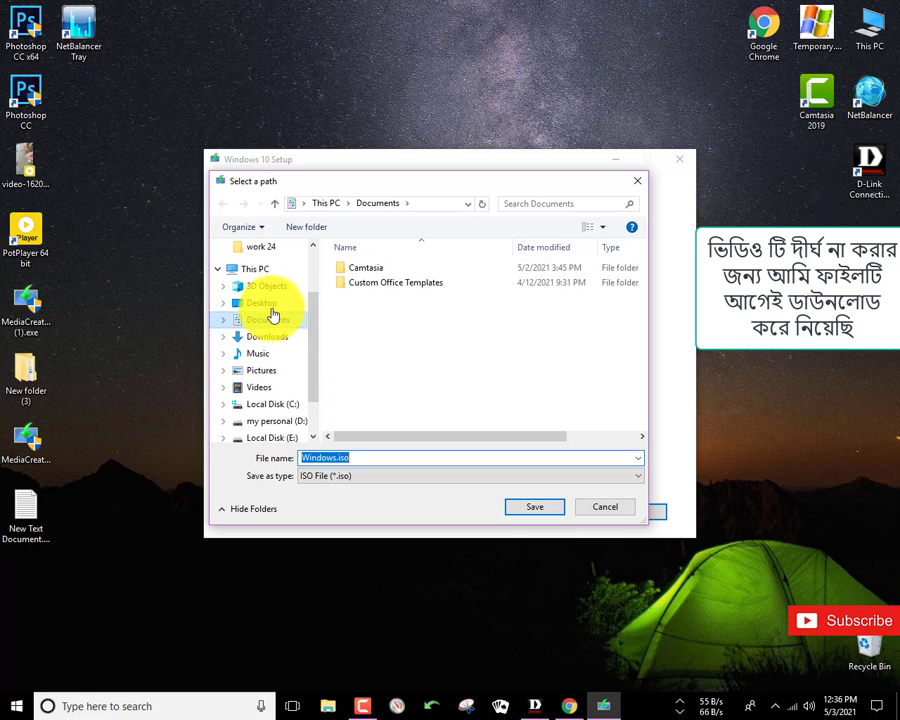
click(270, 308)
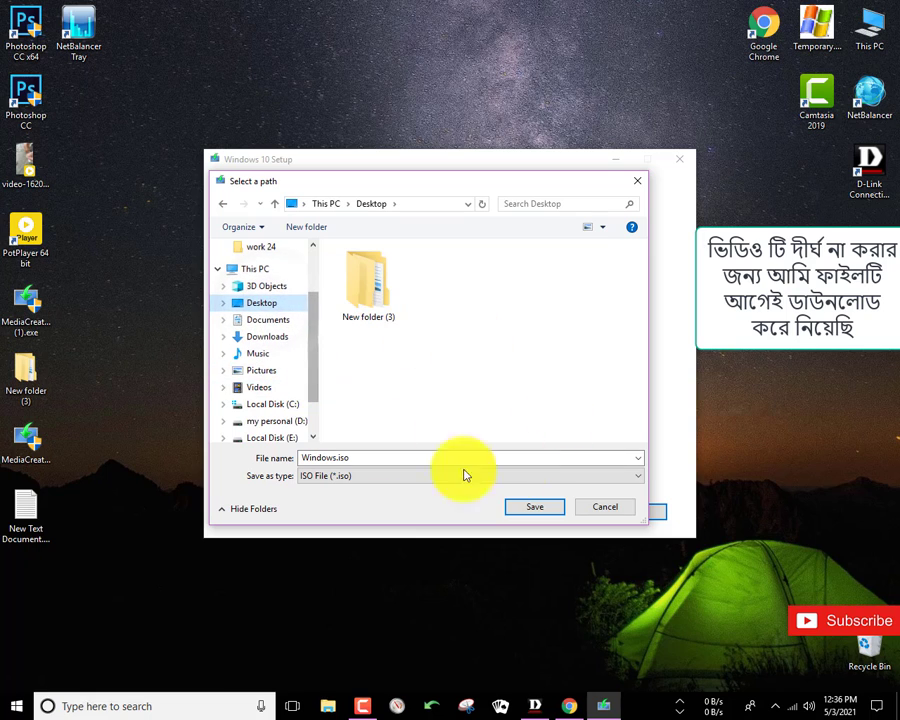
Step: Save Windows.iso on the softwer (F:) drive in the softwear > ultity > windows folder
scroll(285, 428, down, 1)
click(285, 399)
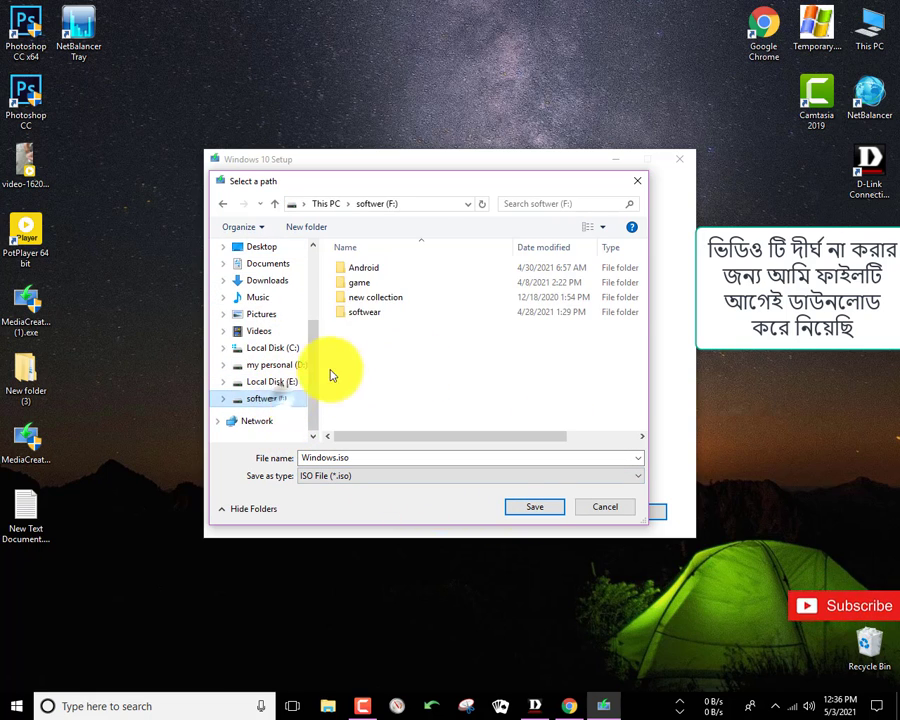
double_click(376, 312)
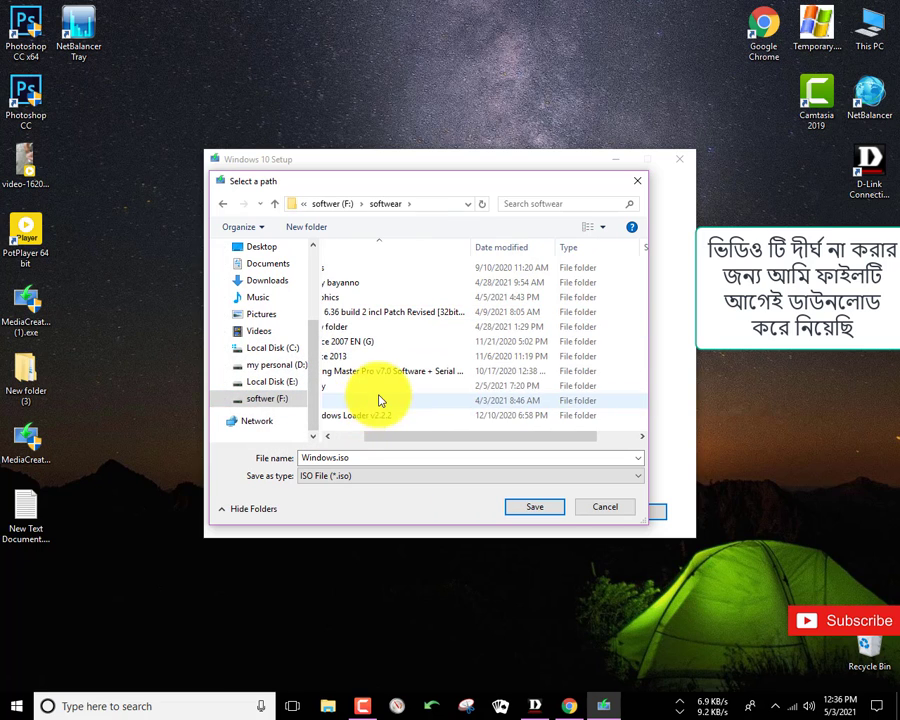
double_click(376, 387)
double_click(376, 283)
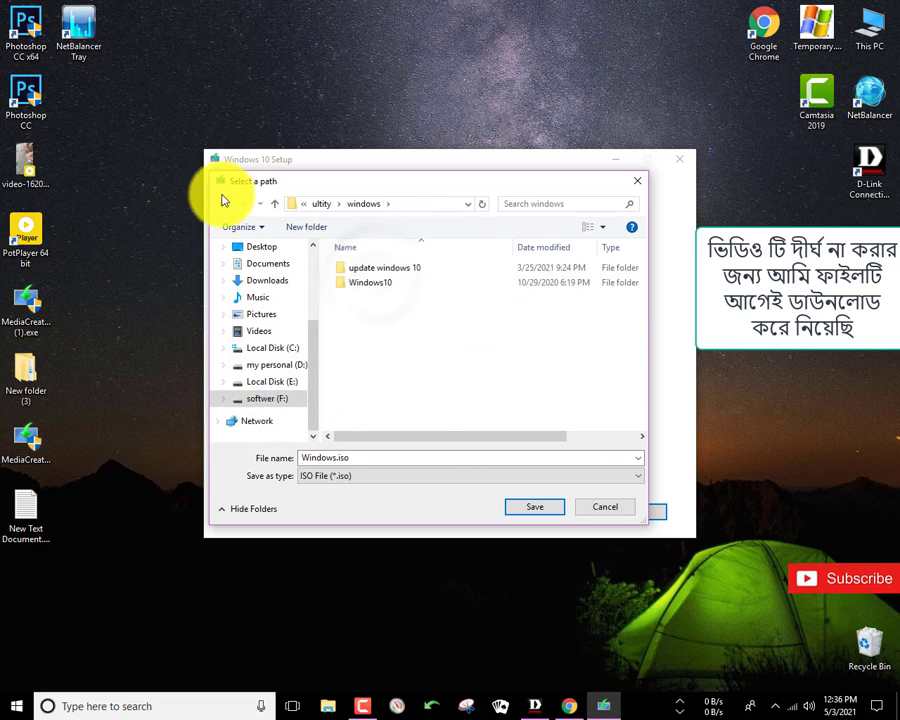
click(527, 508)
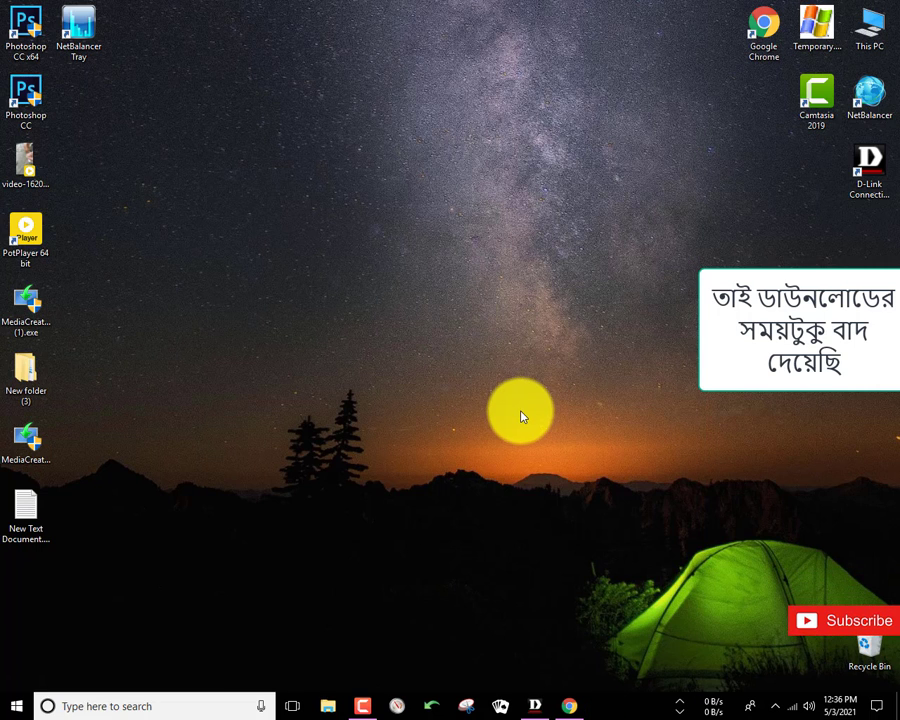
Step: Locate the Windows.iso file in File Explorer under softwer (F:) > softwear > ultity > windows > Windows10
double_click(868, 28)
click(704, 213)
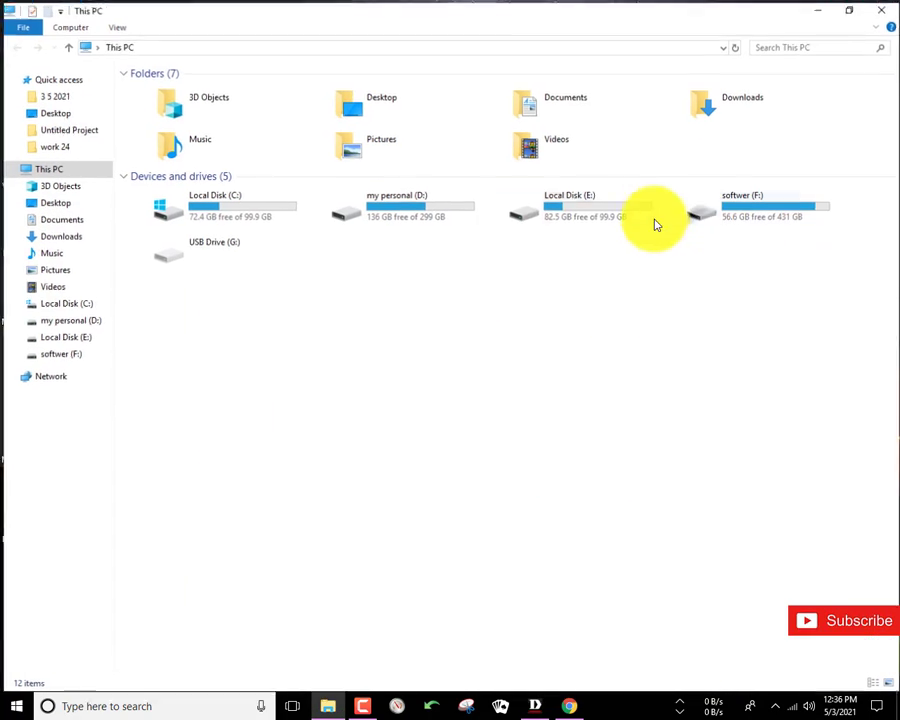
double_click(735, 213)
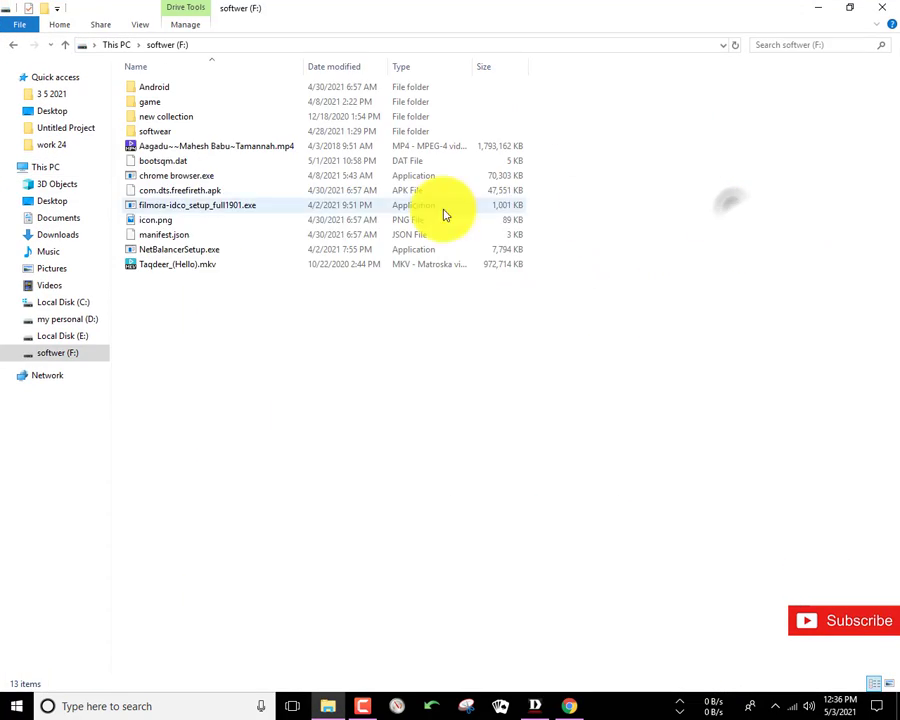
double_click(160, 133)
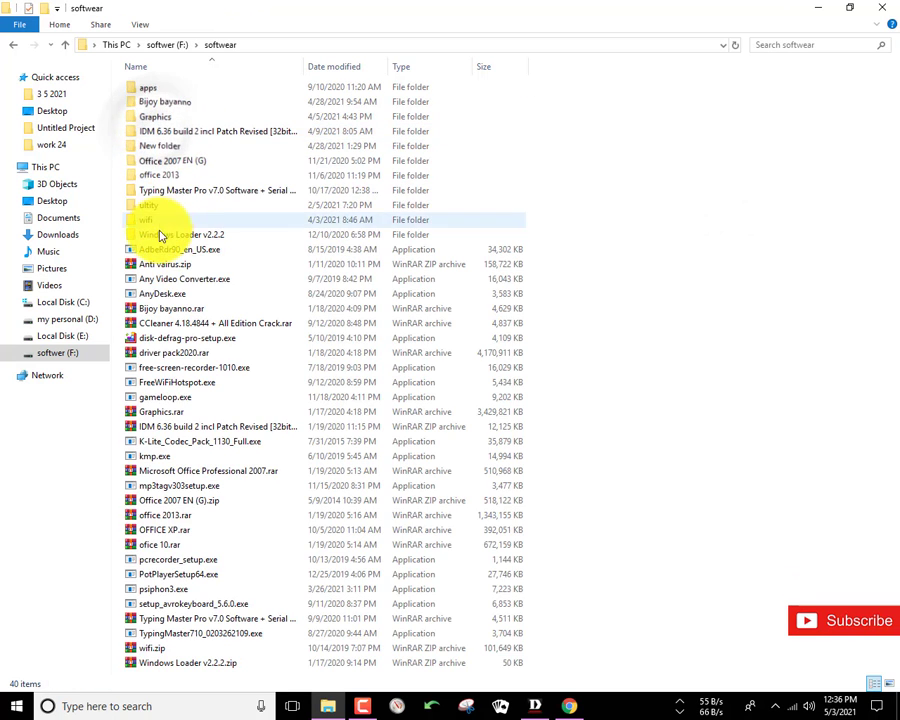
double_click(148, 204)
click(171, 102)
double_click(171, 103)
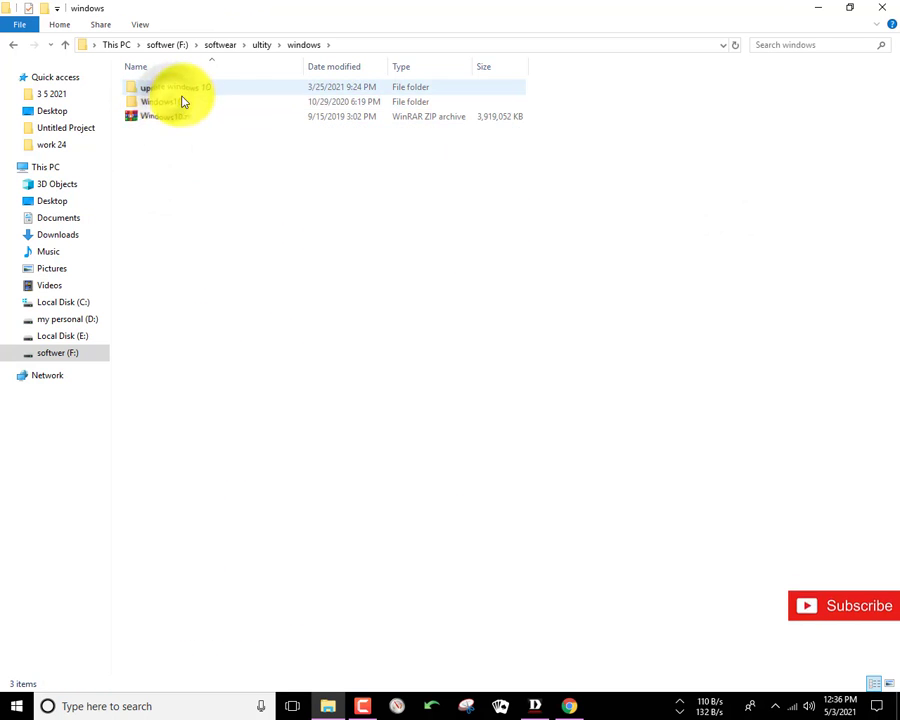
double_click(180, 101)
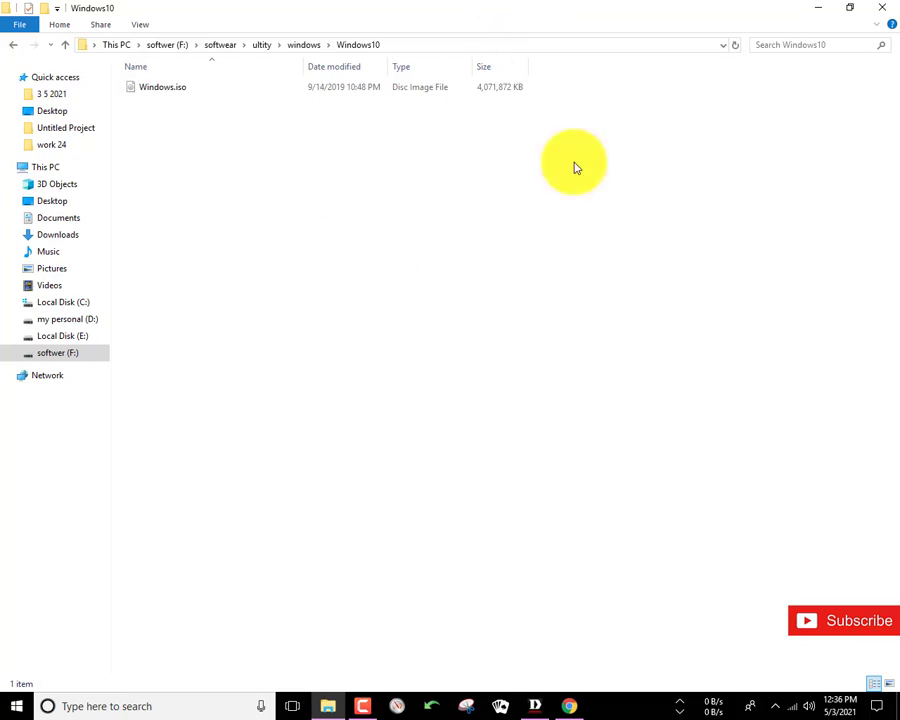
double_click(610, 6)
double_click(618, 8)
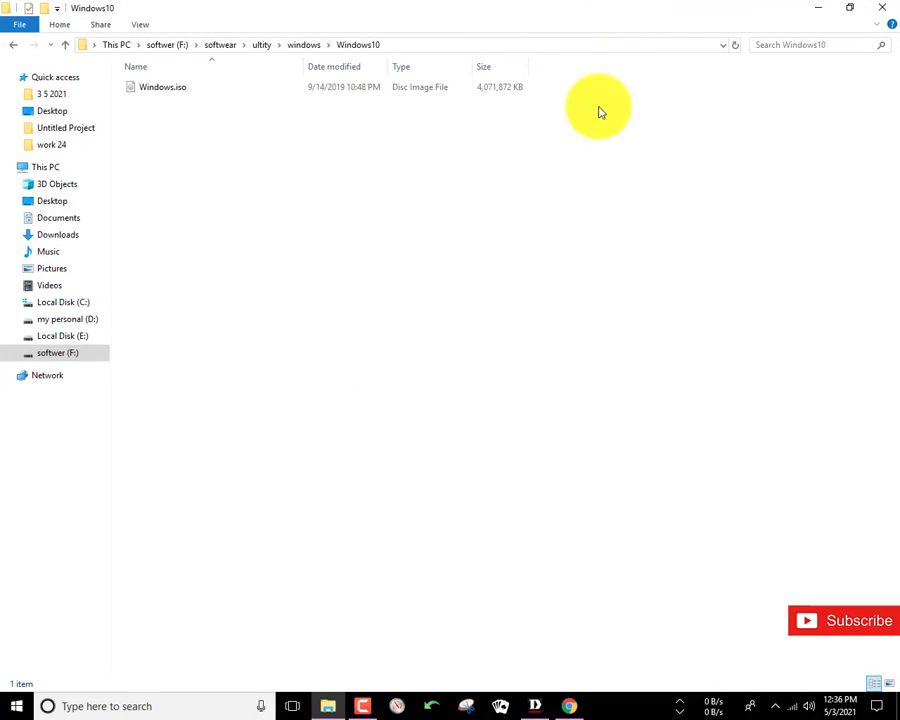
double_click(648, 10)
double_click(632, 24)
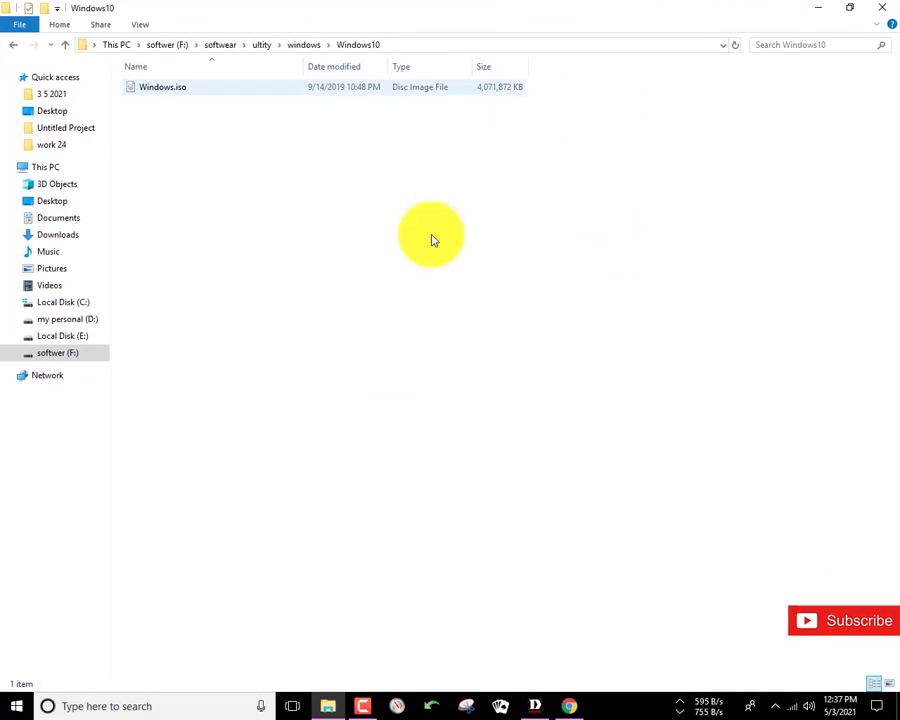
Step: Close the Windows10 folder window and refresh the desktop
click(886, 8)
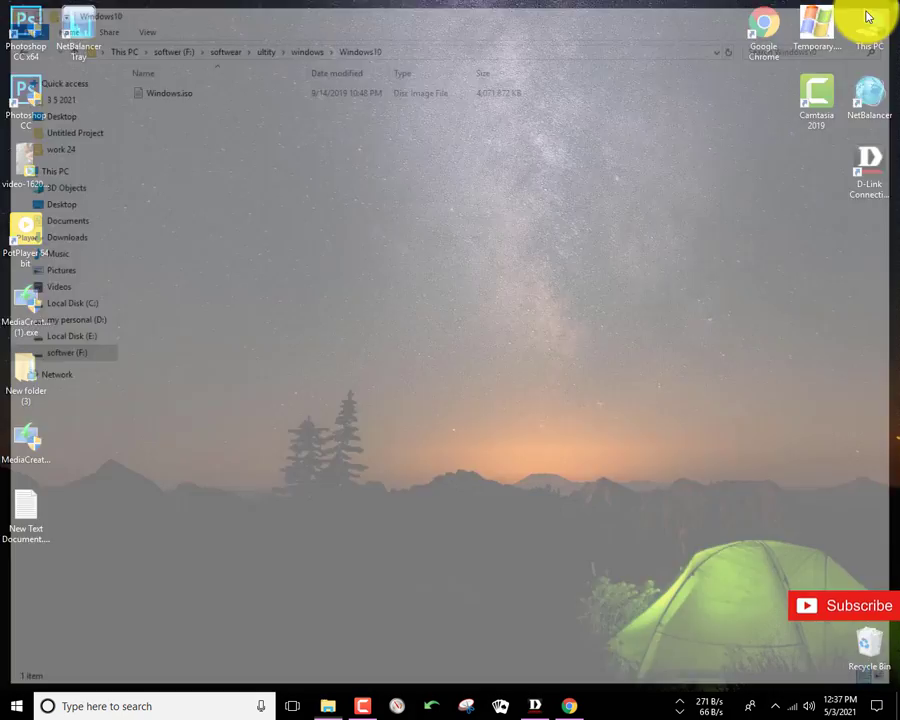
right_click(478, 180)
click(530, 214)
Step: Switch to Google Chrome in a maximized window and search for "rufus download"
double_click(760, 50)
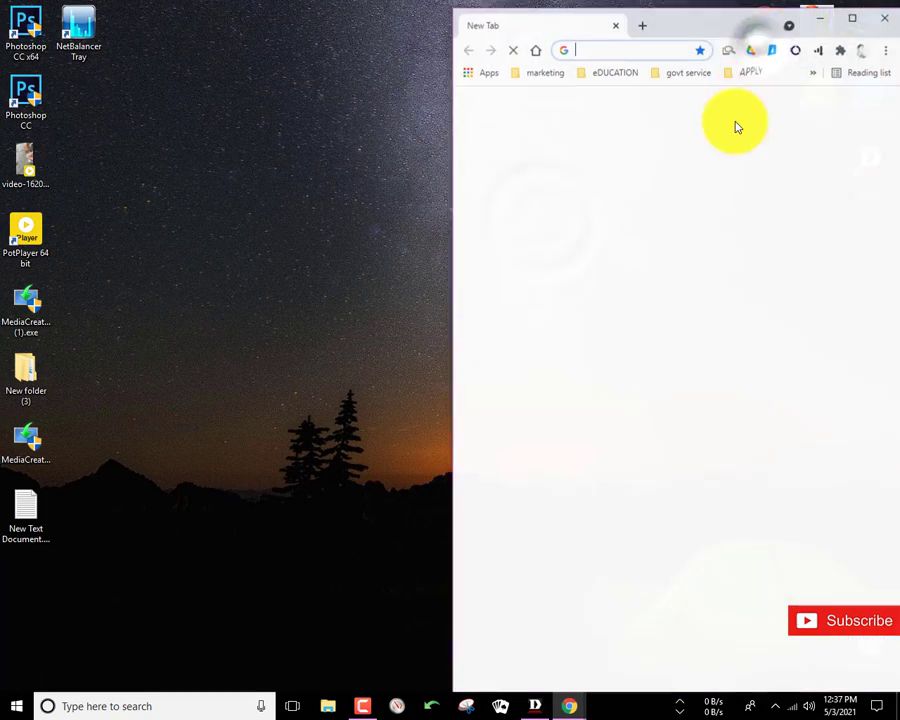
click(858, 20)
click(339, 40)
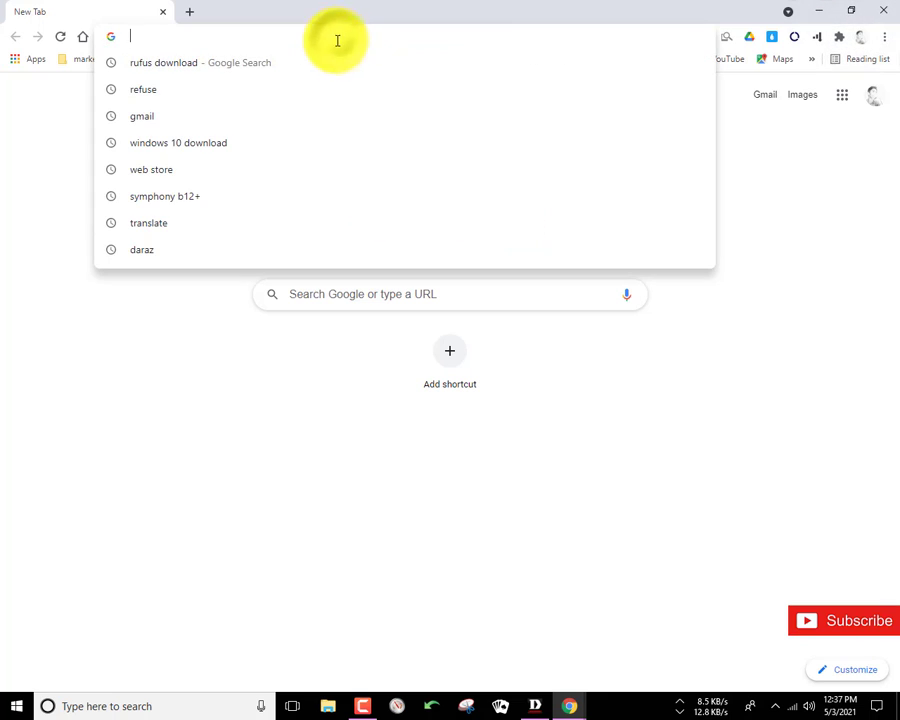
text(r)
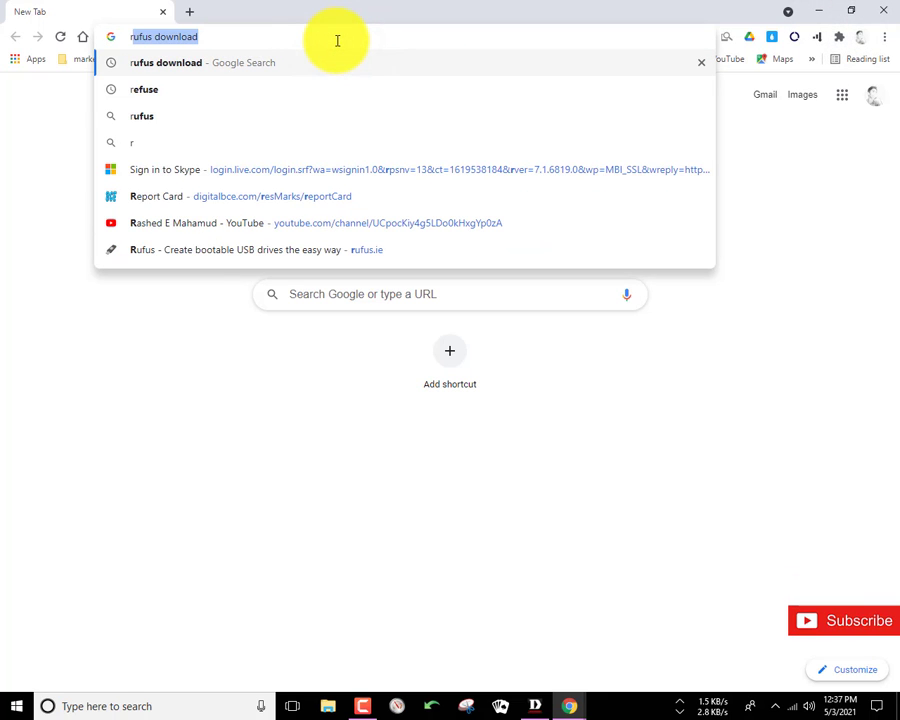
text(ufus)
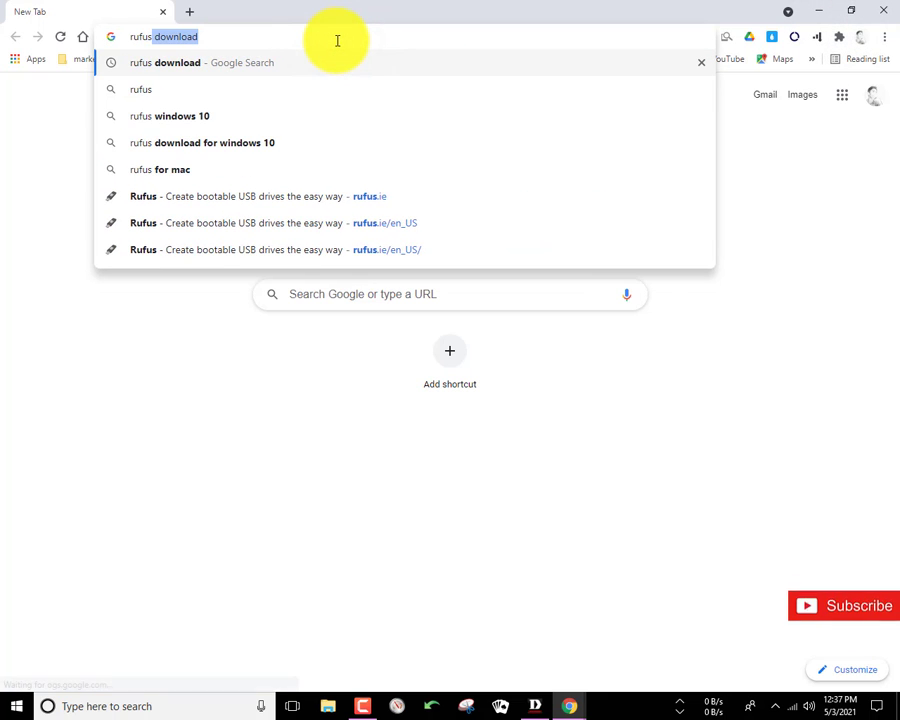
click(197, 70)
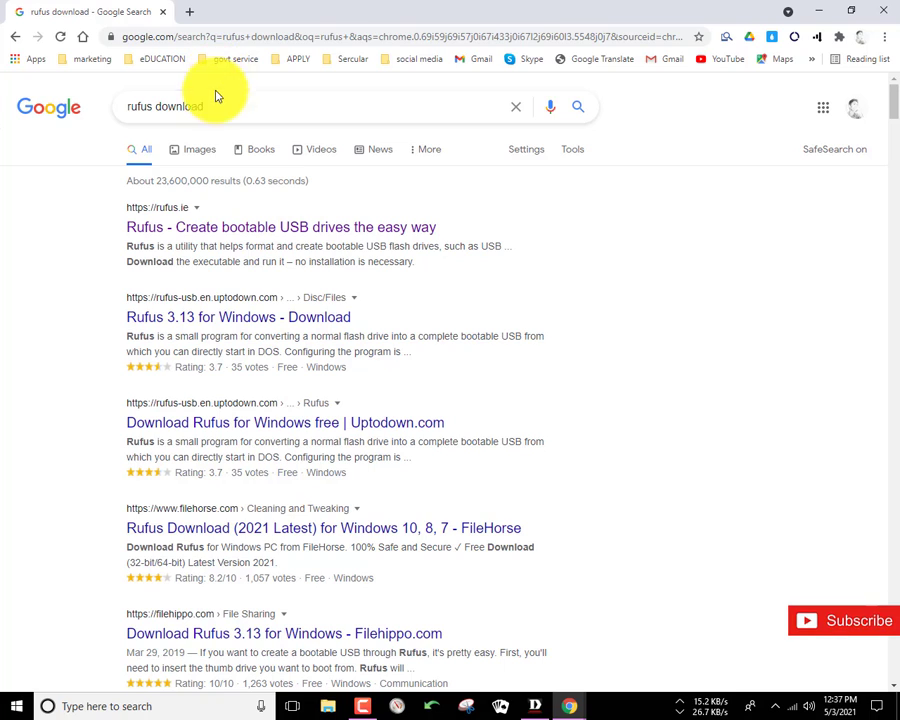
Step: Open the official rufus.ie site from the search results and go to its Download section
mouse_move(89, 197)
mouse_down()
mouse_move(542, 301)
mouse_move(565, 277)
mouse_up()
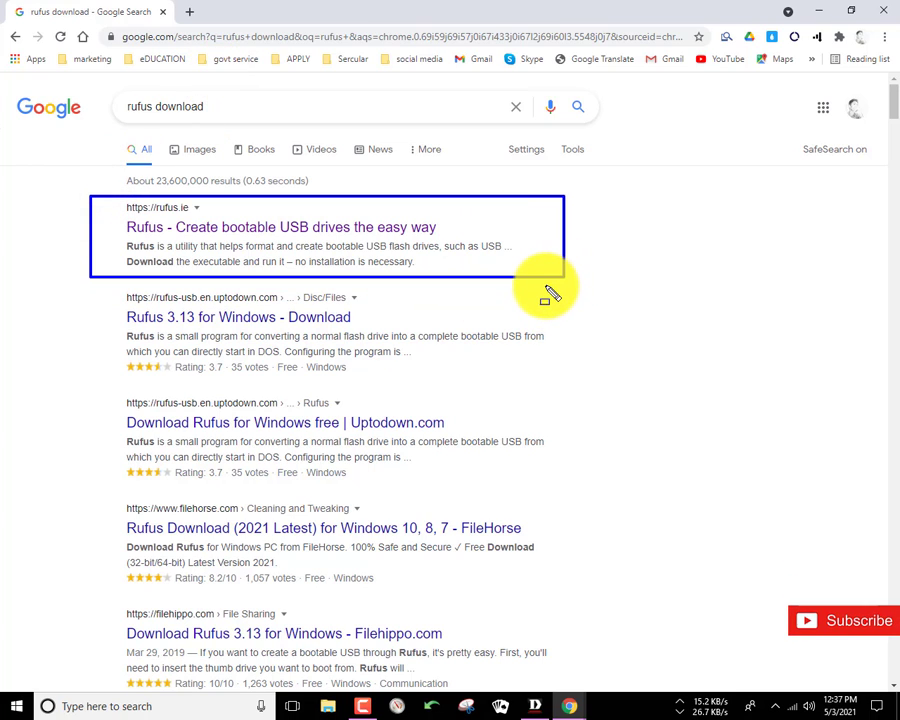
click(315, 234)
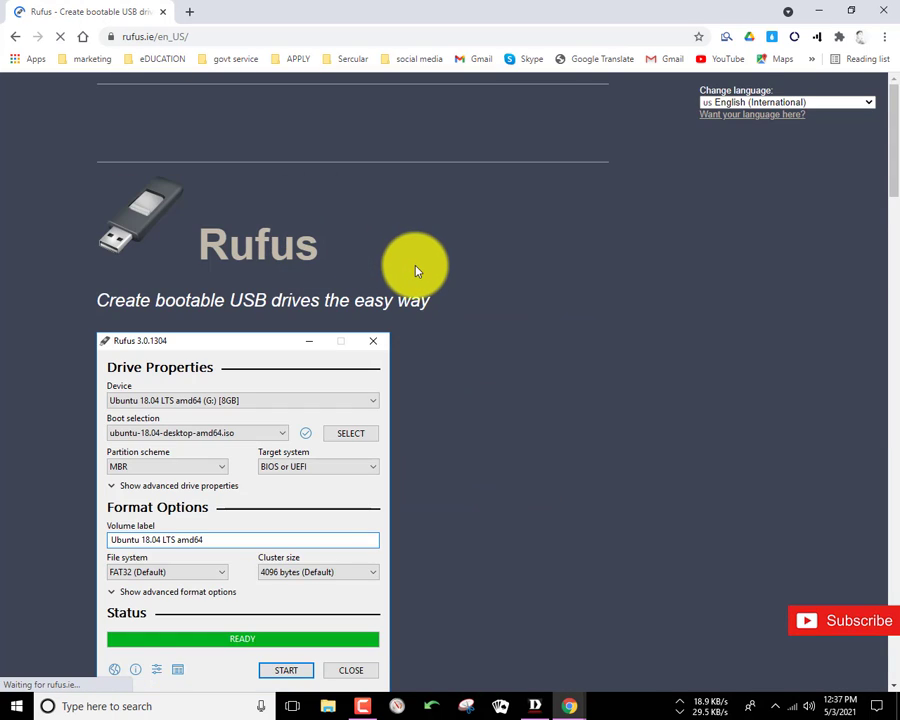
scroll(416, 270, down, 5)
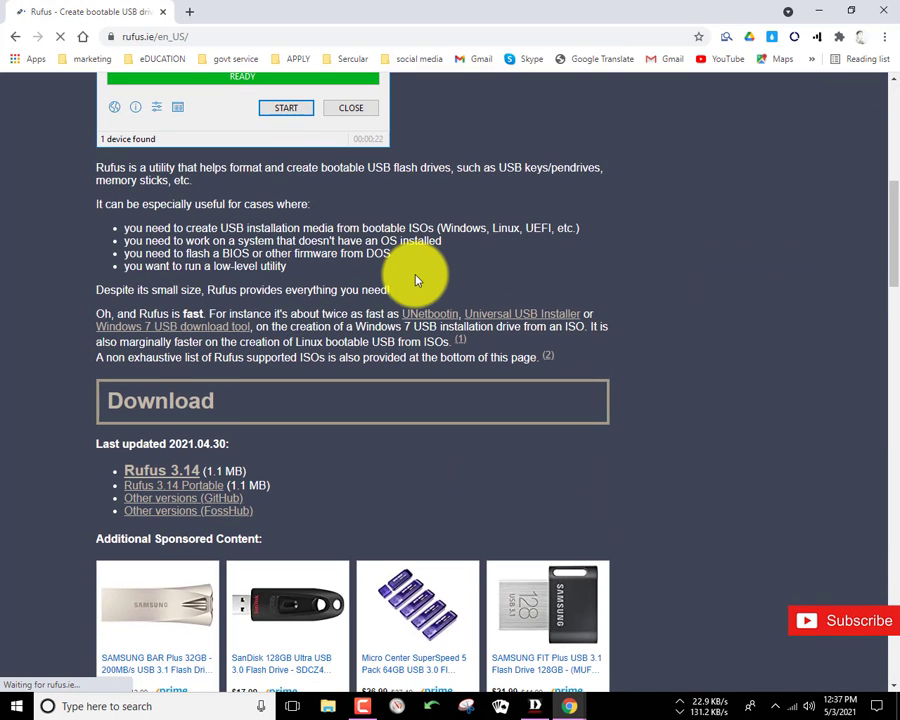
Step: Download Rufus 3.14, dismissing the ad, and save rufus-3.14.exe to the Desktop
mouse_move(61, 431)
mouse_down()
mouse_move(382, 553)
mouse_move(405, 527)
mouse_up()
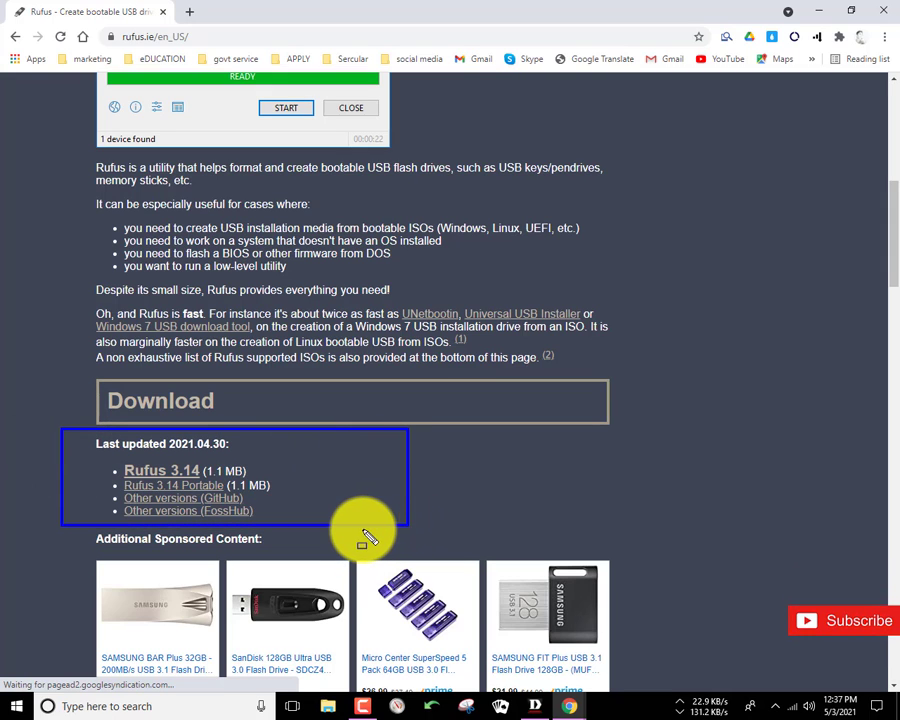
key(Escape)
click(188, 473)
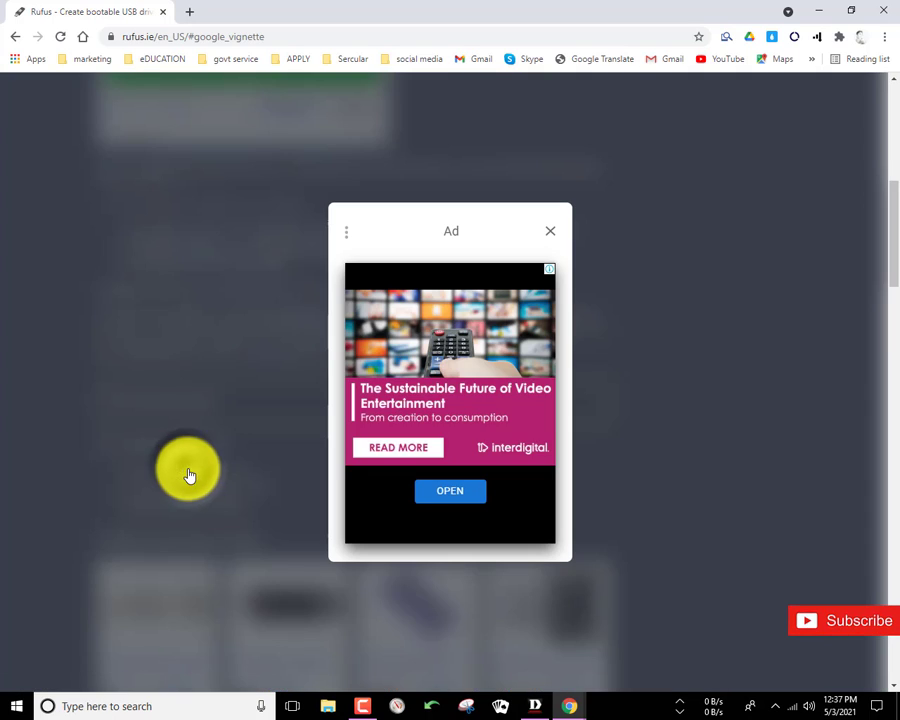
click(550, 231)
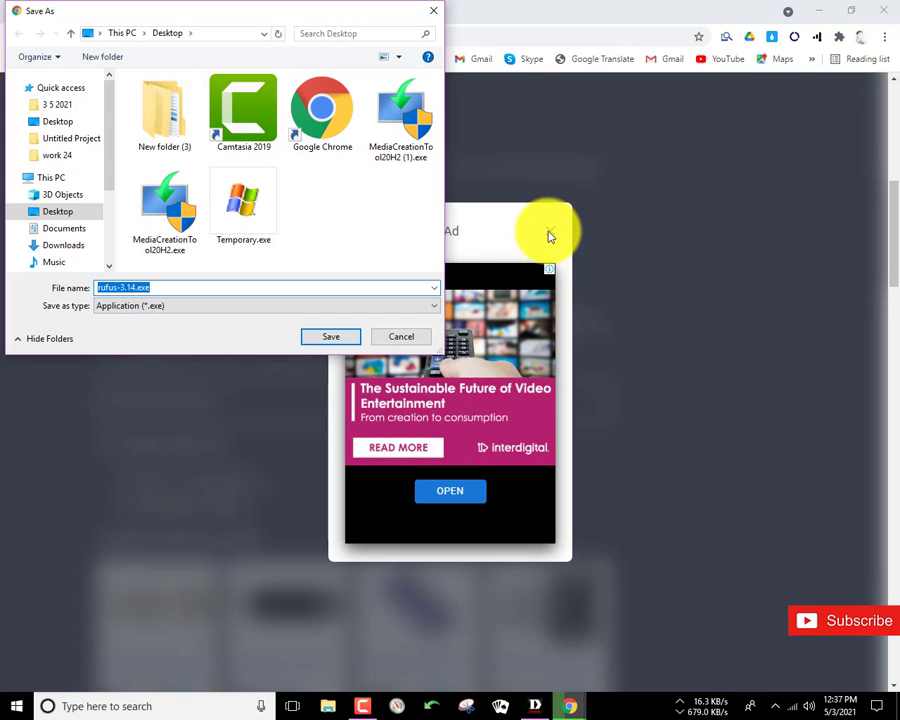
click(336, 338)
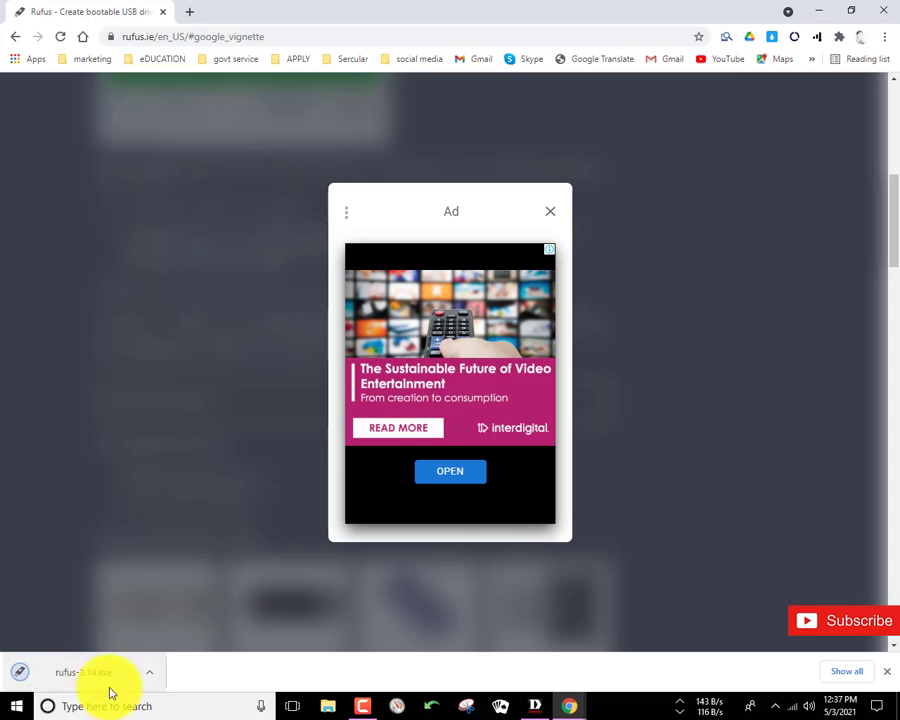
Step: Launch the downloaded rufus-3.14.exe without allowing online update checks, and close Rufus again
mouse_move(2, 640)
mouse_down()
mouse_move(74, 700)
mouse_move(170, 697)
mouse_up()
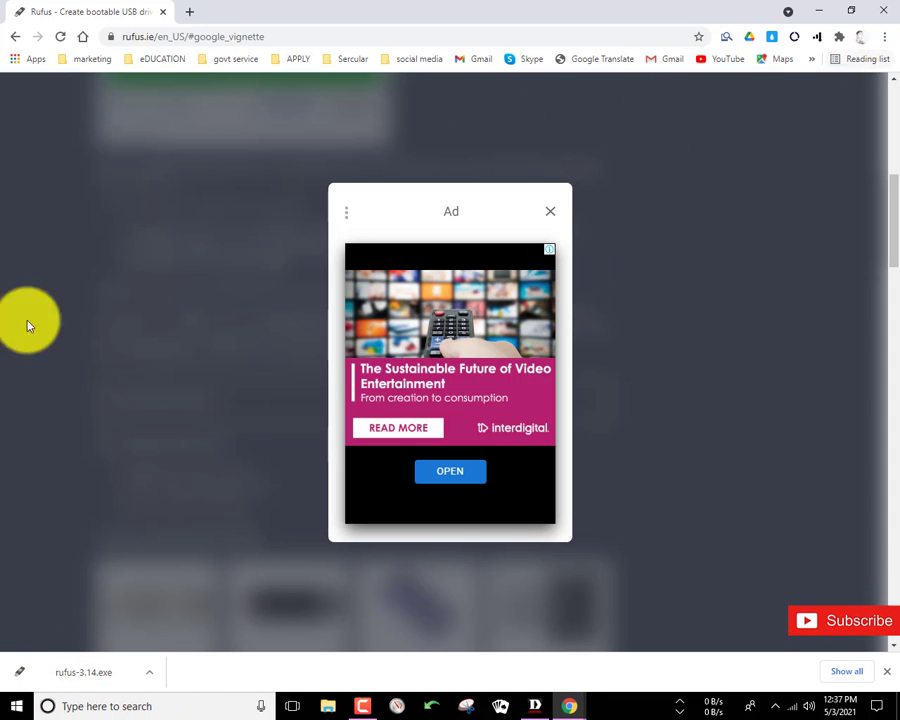
click(68, 680)
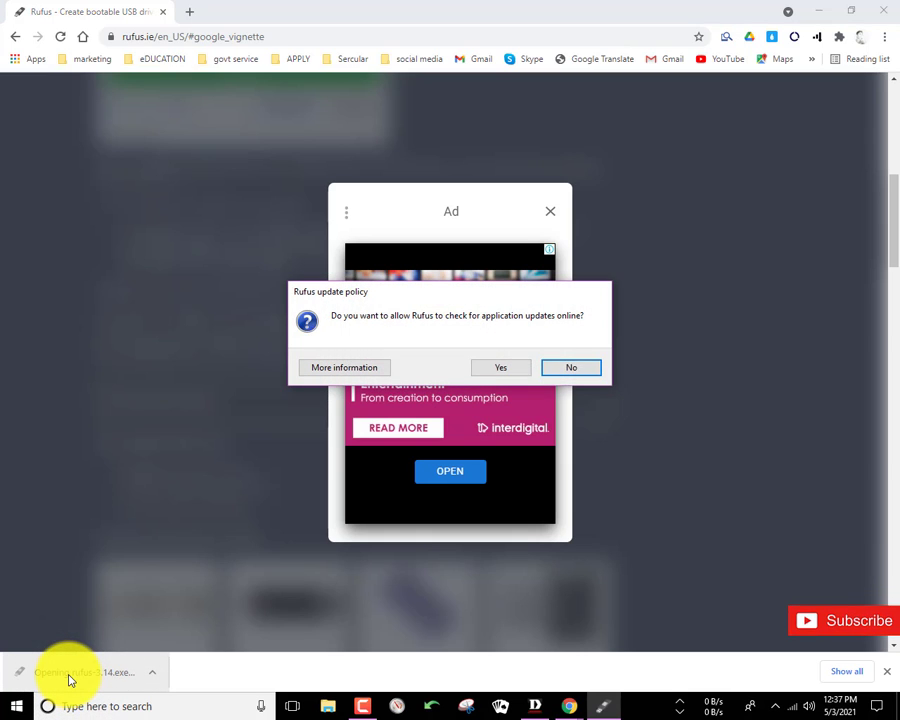
click(553, 372)
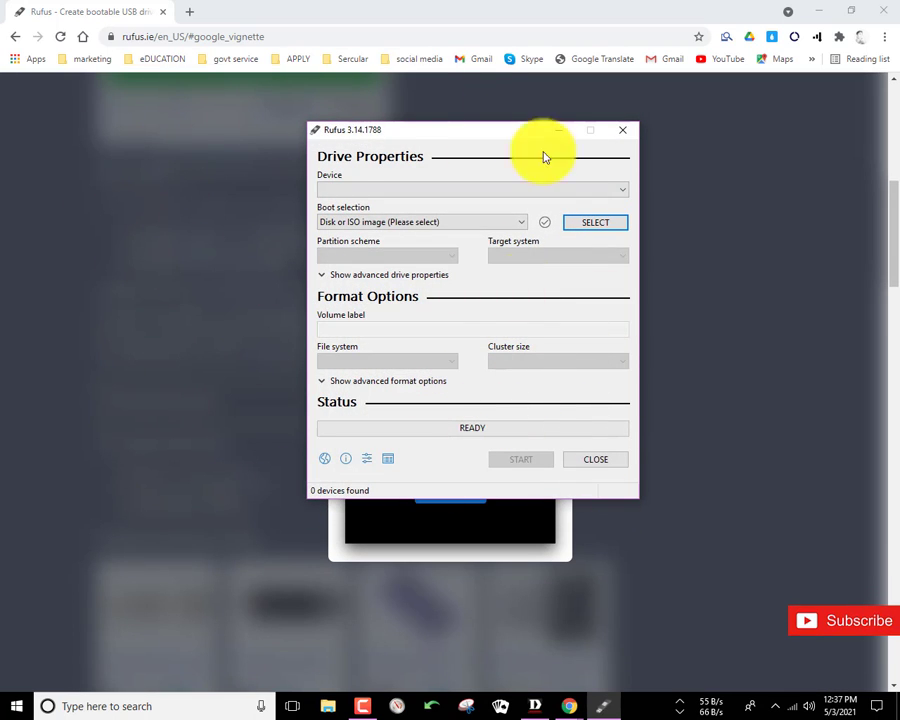
click(617, 137)
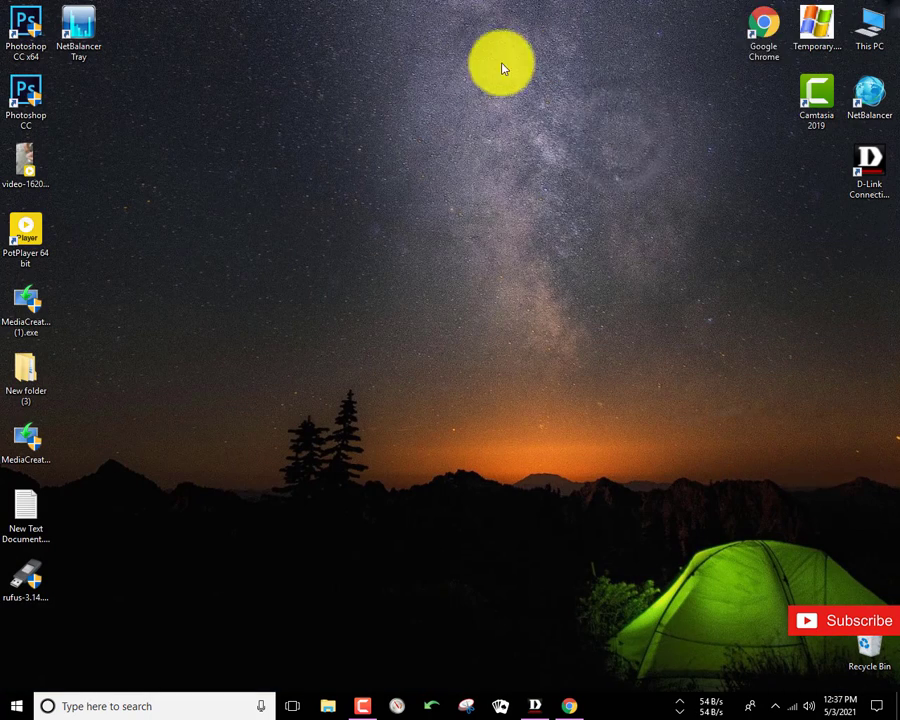
Step: Refresh the desktop
right_click(462, 70)
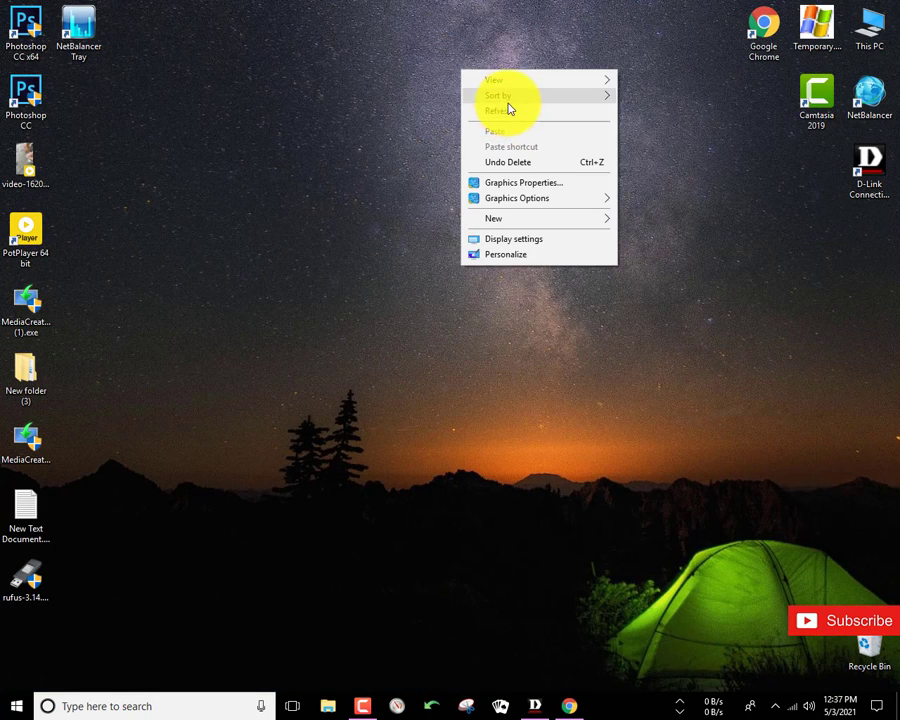
click(490, 118)
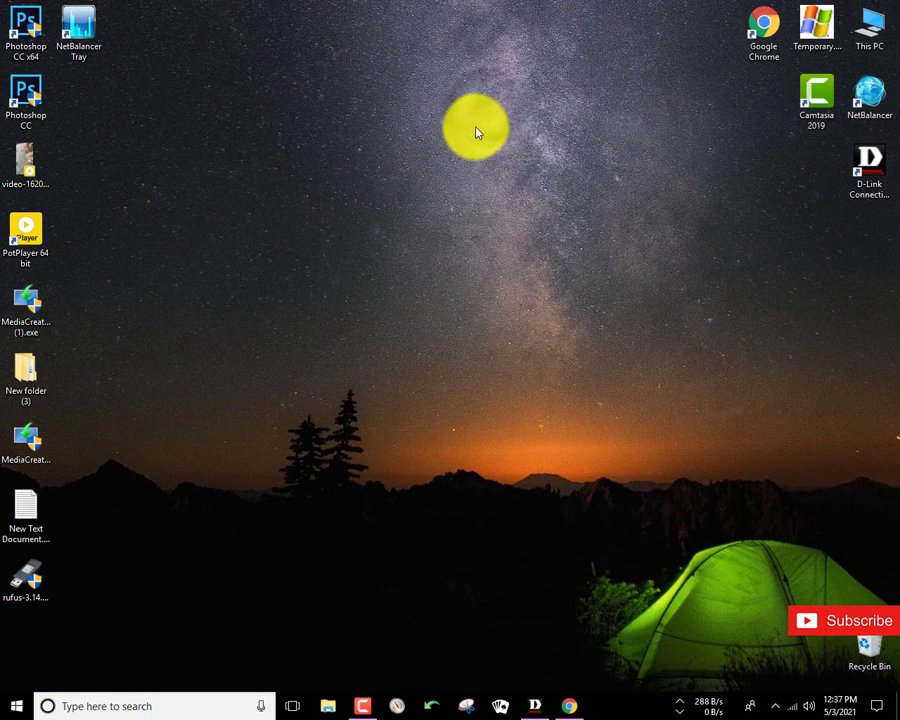
click(22, 30)
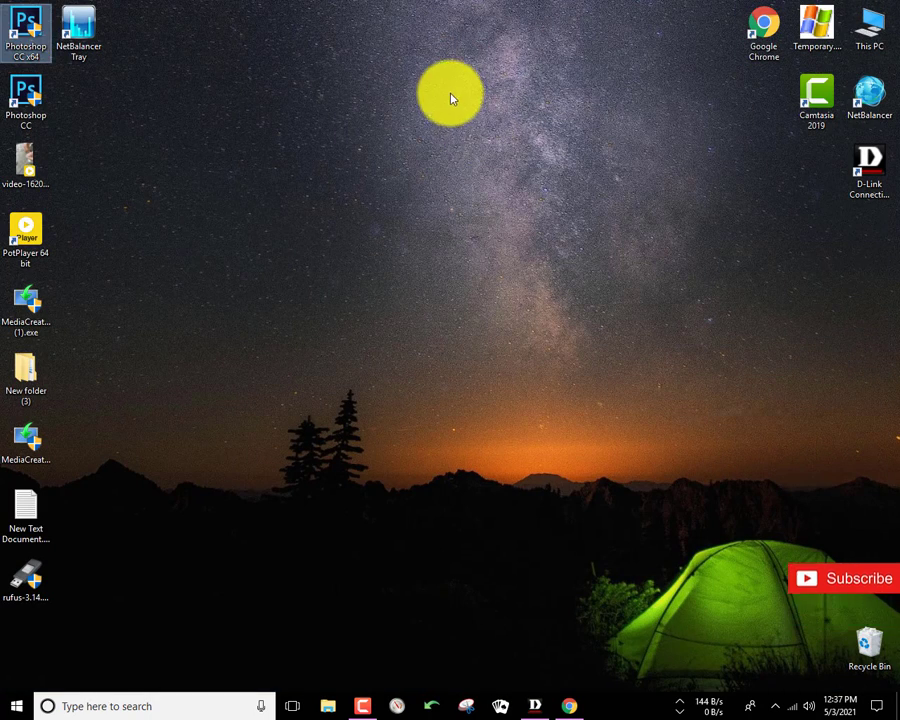
Step: Check This PC for the connected USB drive, refreshing the drive list, close the window and refresh the desktop
double_click(870, 30)
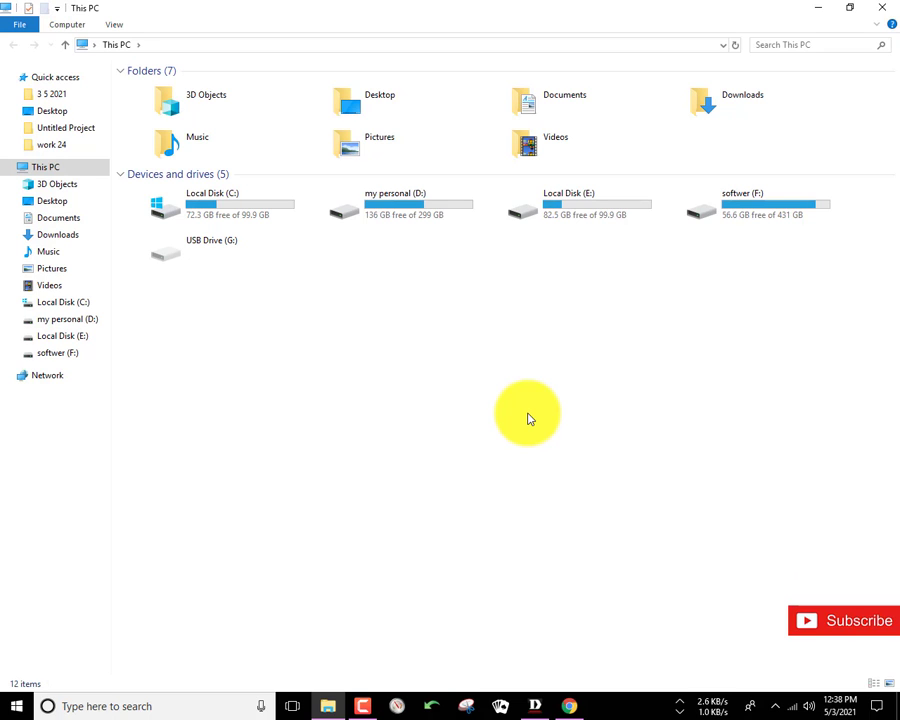
right_click(509, 403)
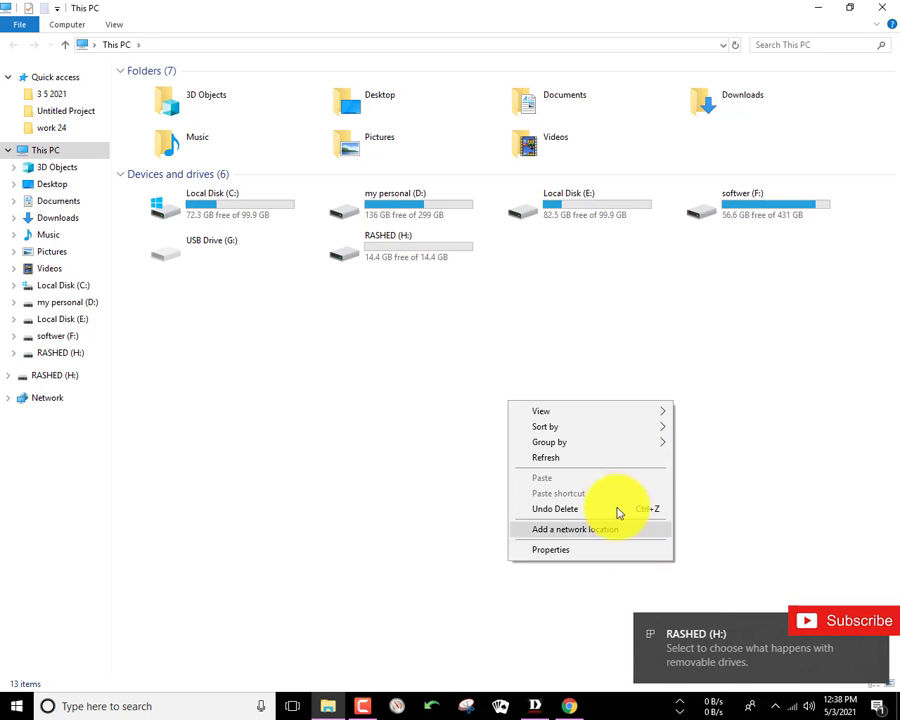
click(585, 456)
mouse_move(316, 222)
mouse_down()
mouse_move(553, 296)
mouse_move(489, 282)
mouse_up()
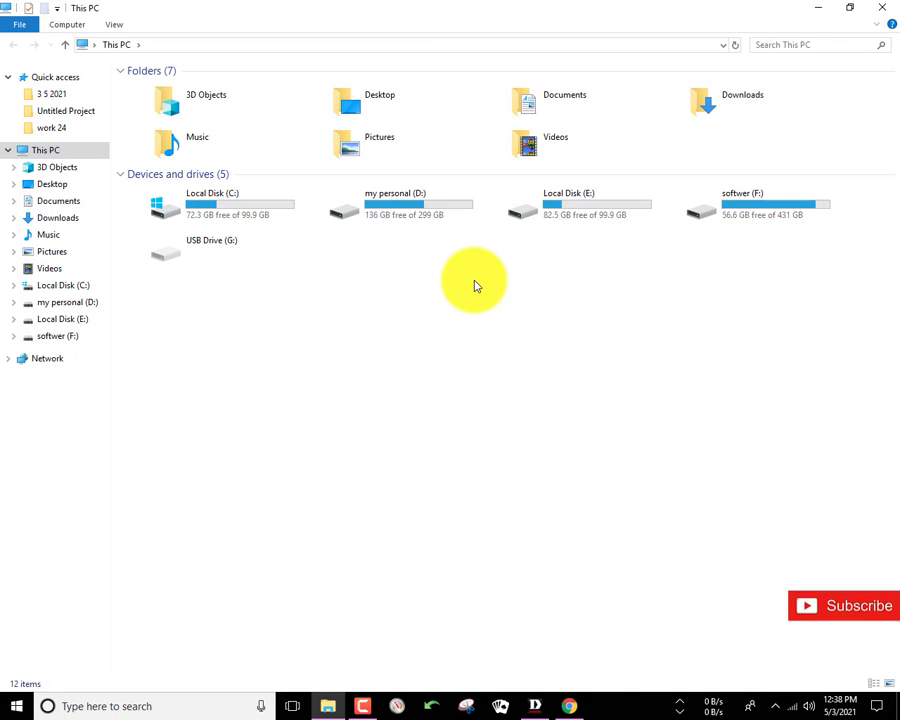
click(878, 8)
right_click(508, 116)
click(564, 160)
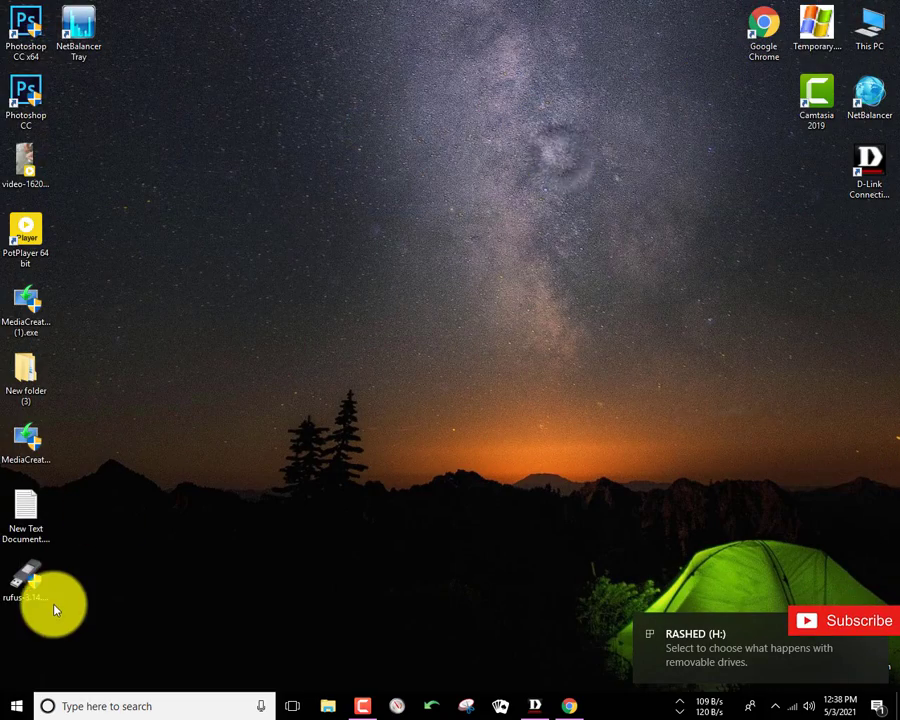
Step: Launch rufus-3.14.exe from the desktop, with the 16 GB USB drive (H:) as device and Disk or ISO image as boot selection
double_click(37, 584)
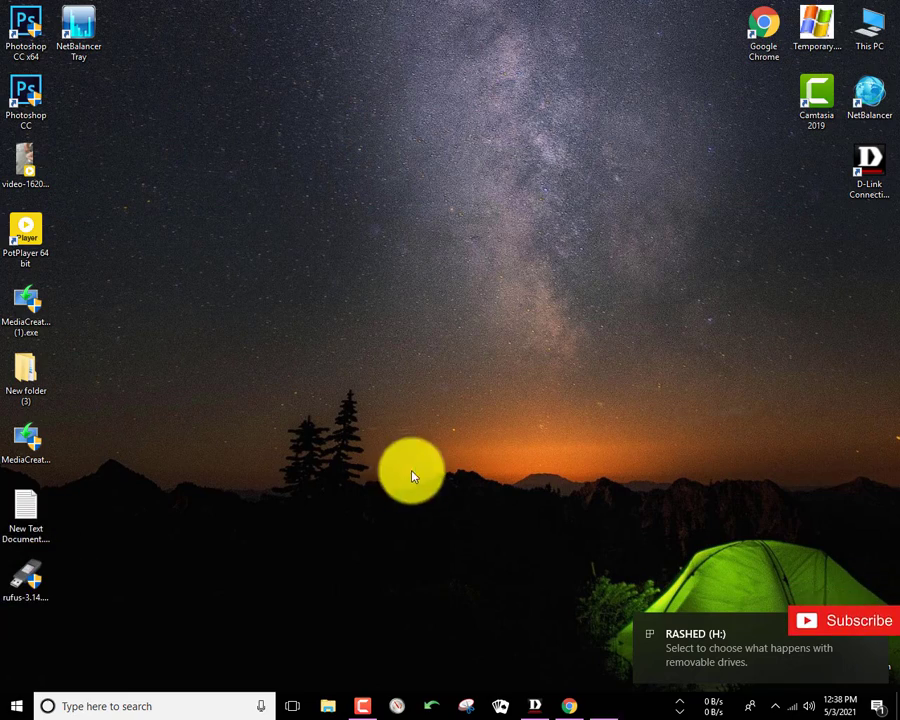
click(385, 190)
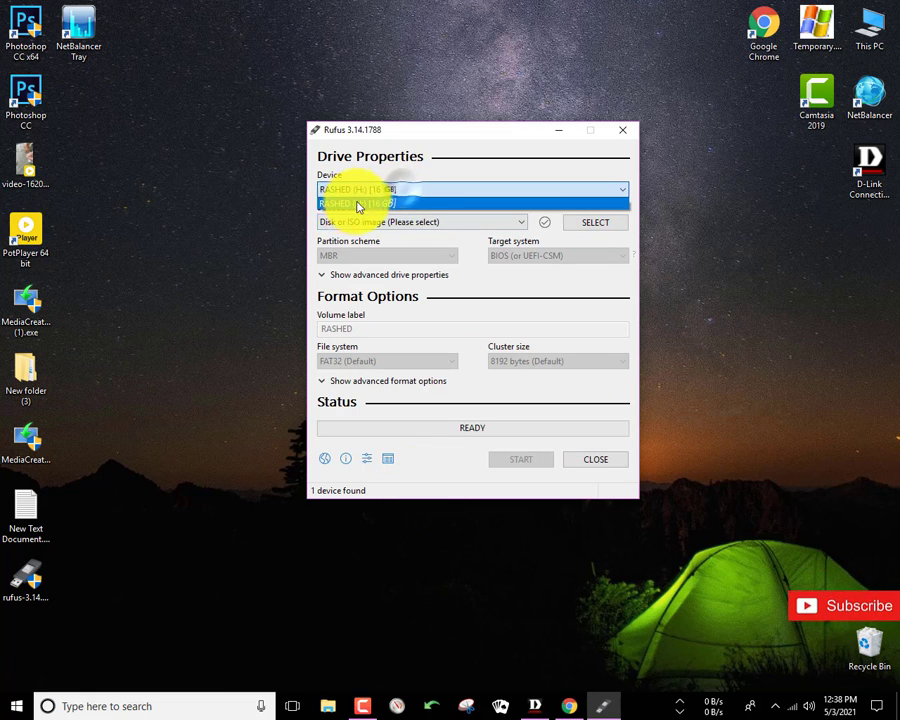
click(378, 179)
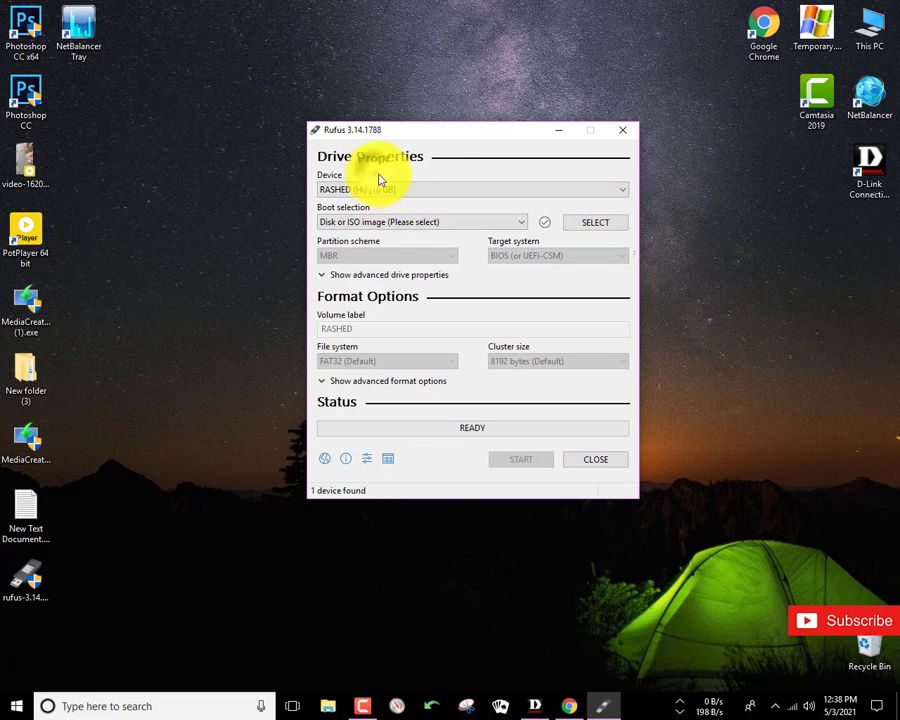
click(412, 224)
click(412, 226)
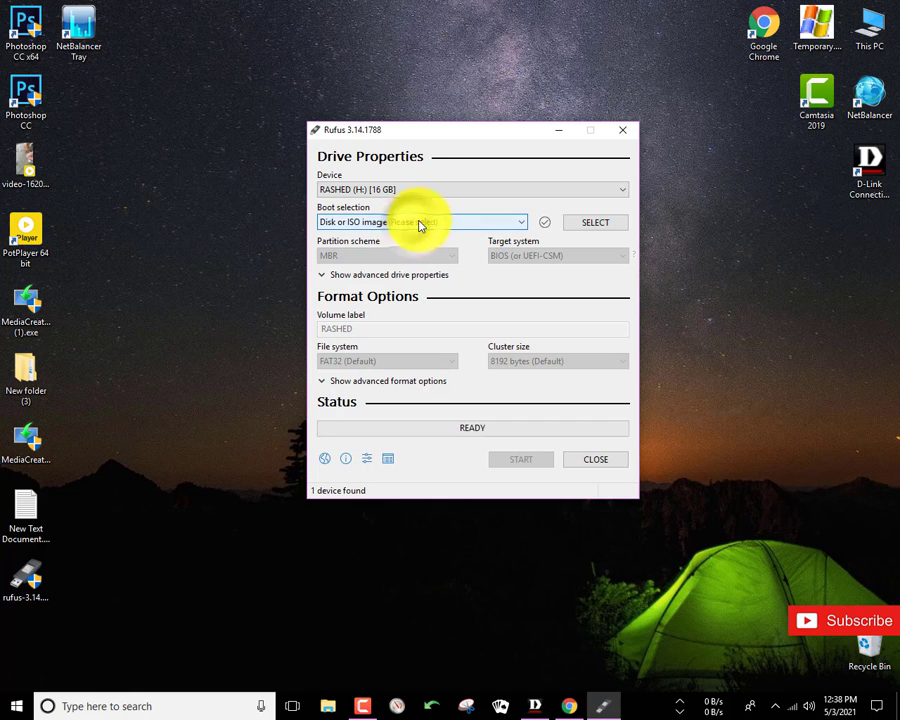
Step: Load Windows.iso as the boot image, browsing from the softwer (F:) drive through softwear and ultity to the windows folder
click(578, 221)
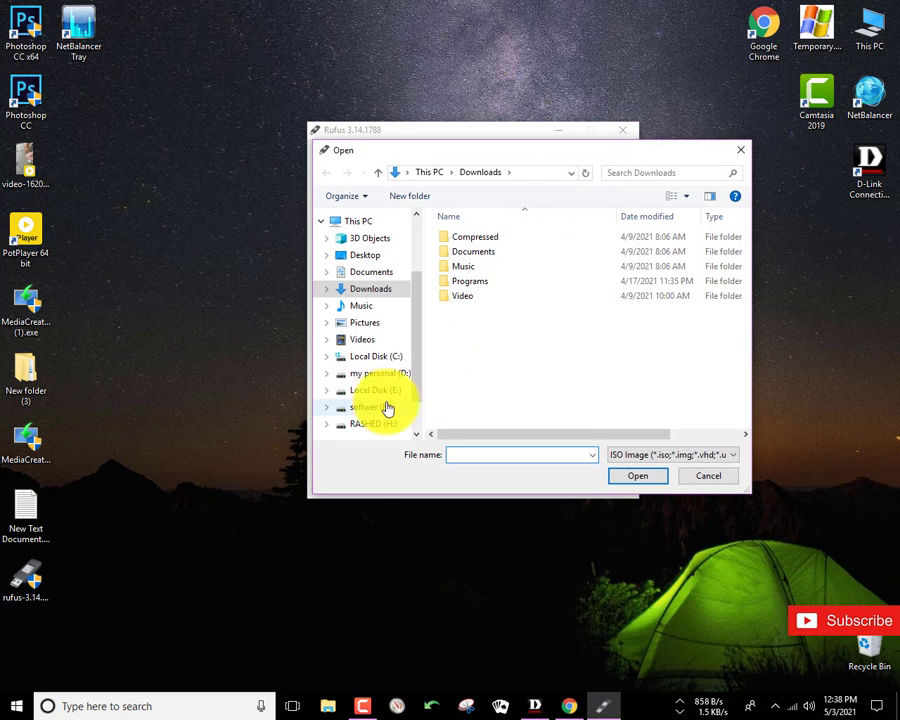
click(381, 410)
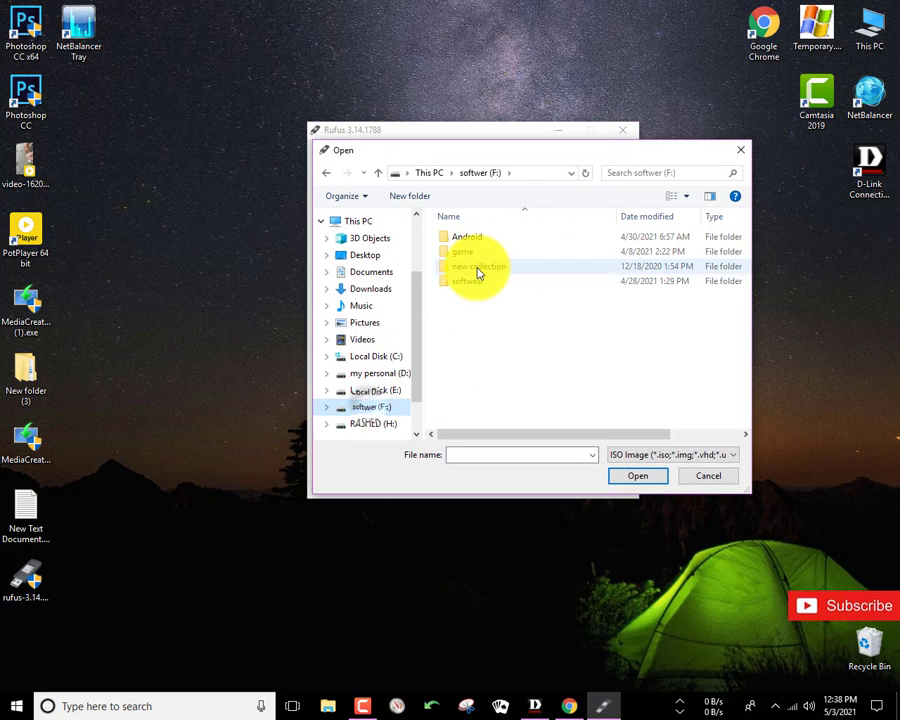
click(470, 283)
double_click(470, 285)
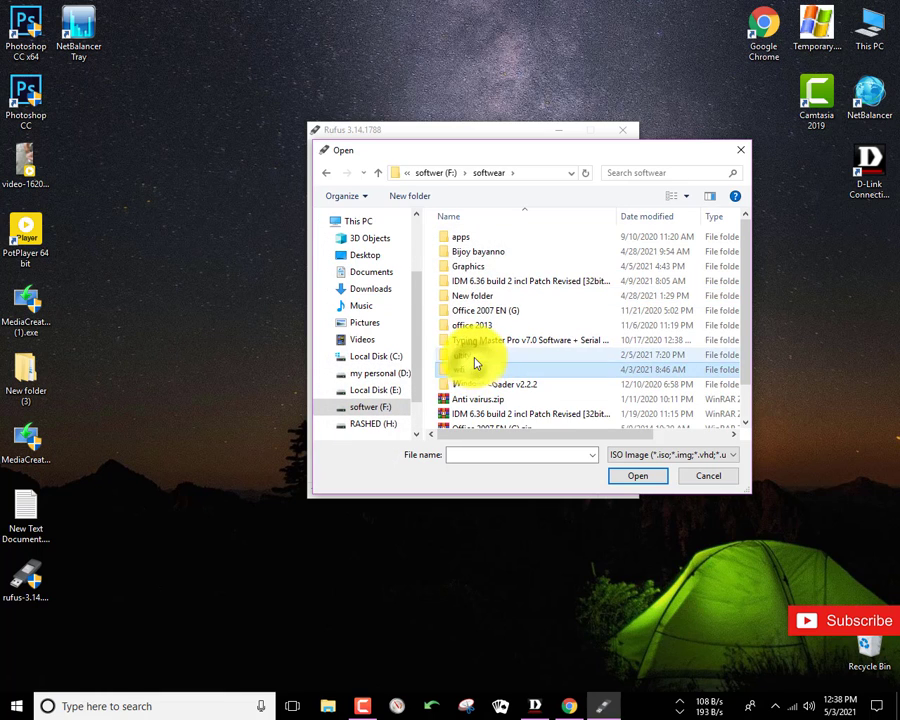
double_click(470, 365)
double_click(466, 251)
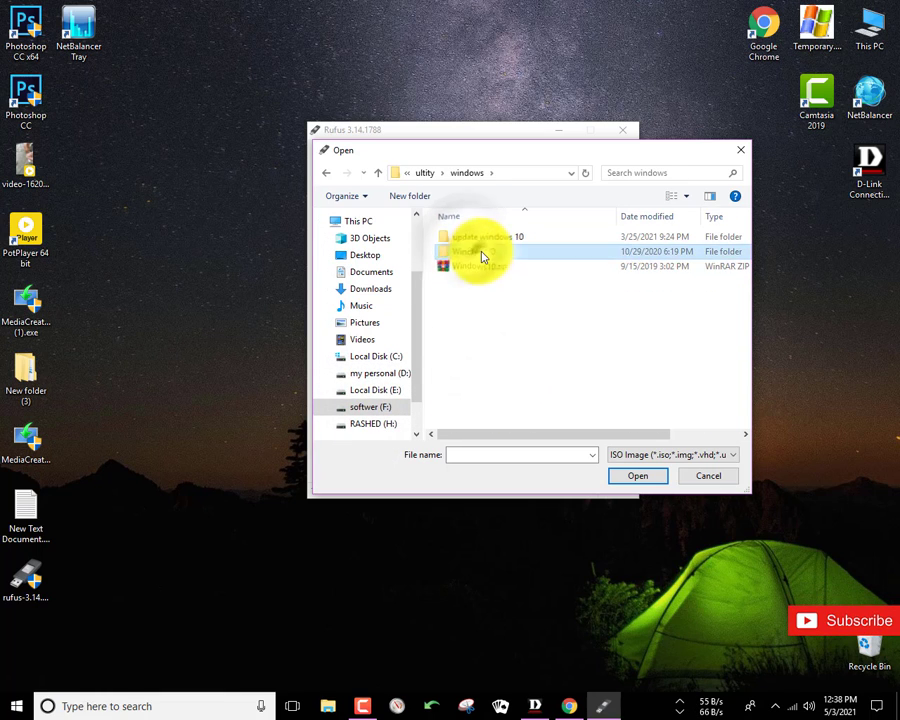
double_click(480, 251)
click(487, 240)
click(638, 475)
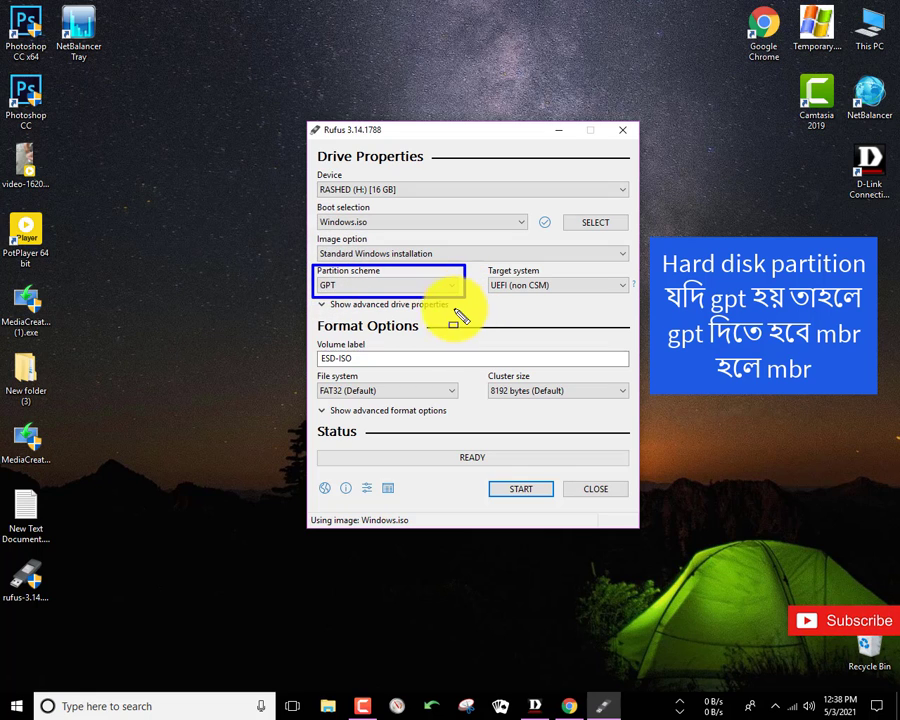
Step: Set the partition scheme to MBR and start writing the bootable drive, accepting the confirmation
click(411, 287)
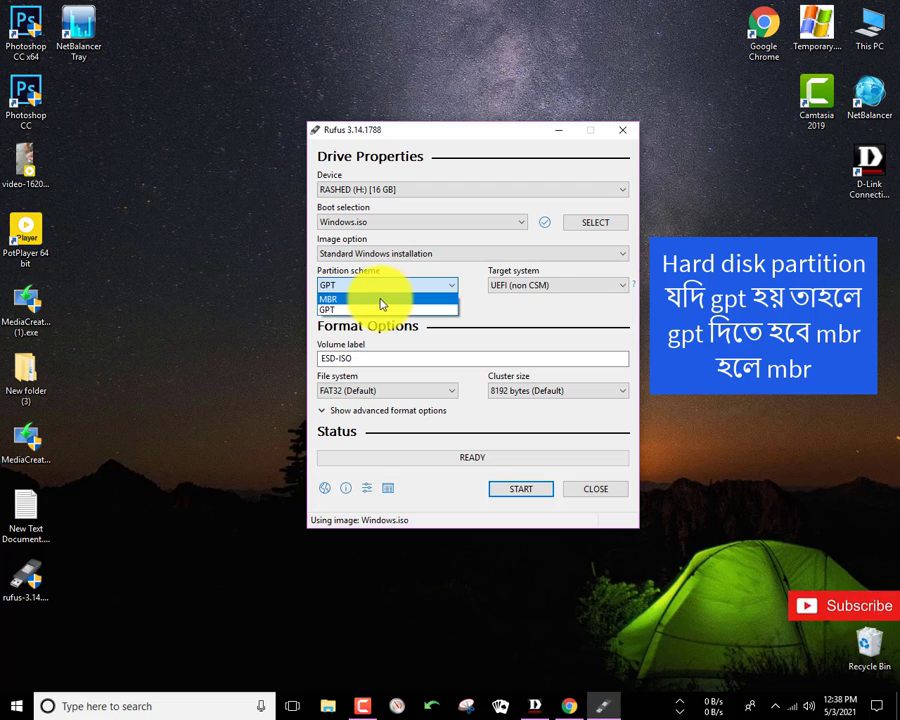
click(386, 299)
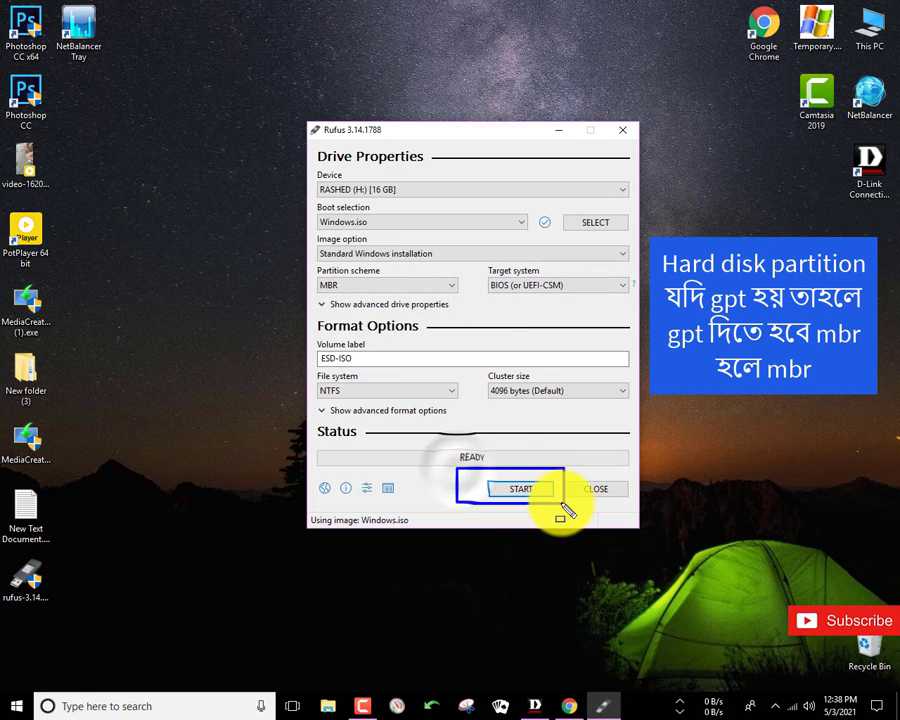
click(533, 492)
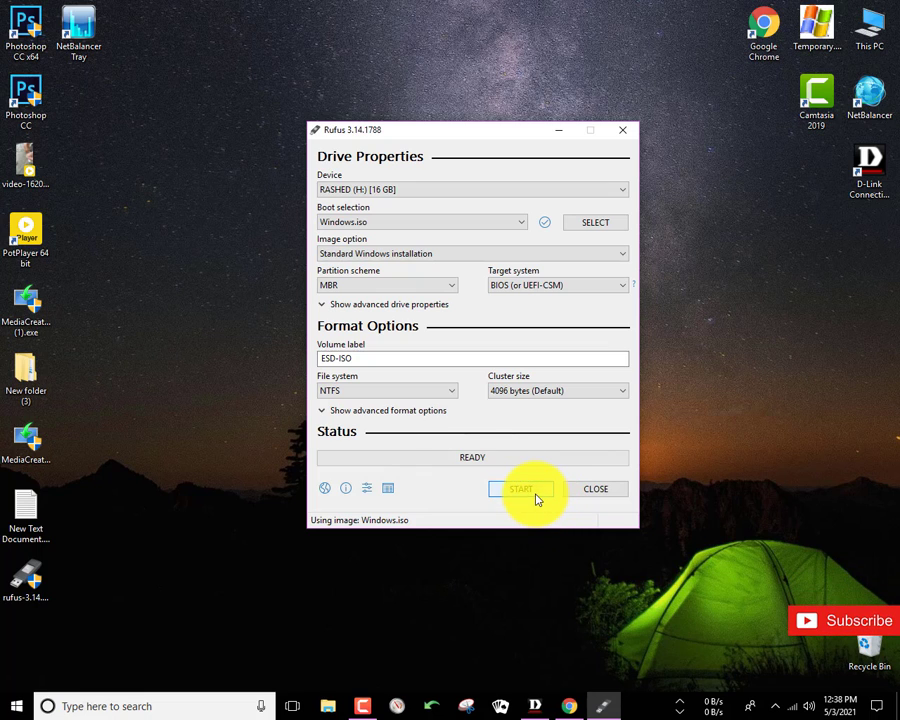
click(503, 407)
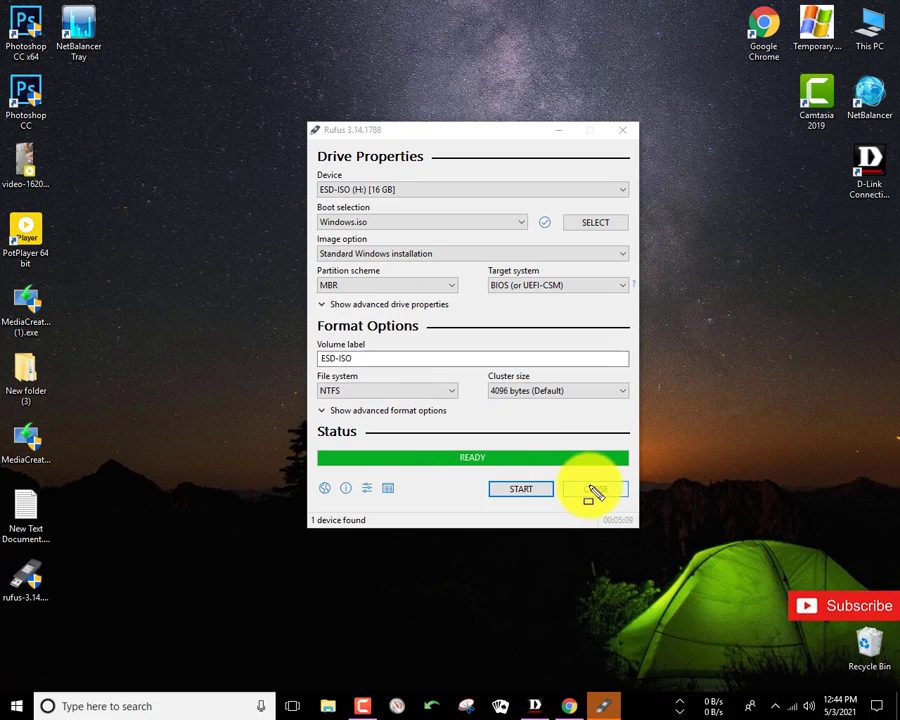
Step: Close Rufus once writing has finished and refresh the desktop
click(618, 494)
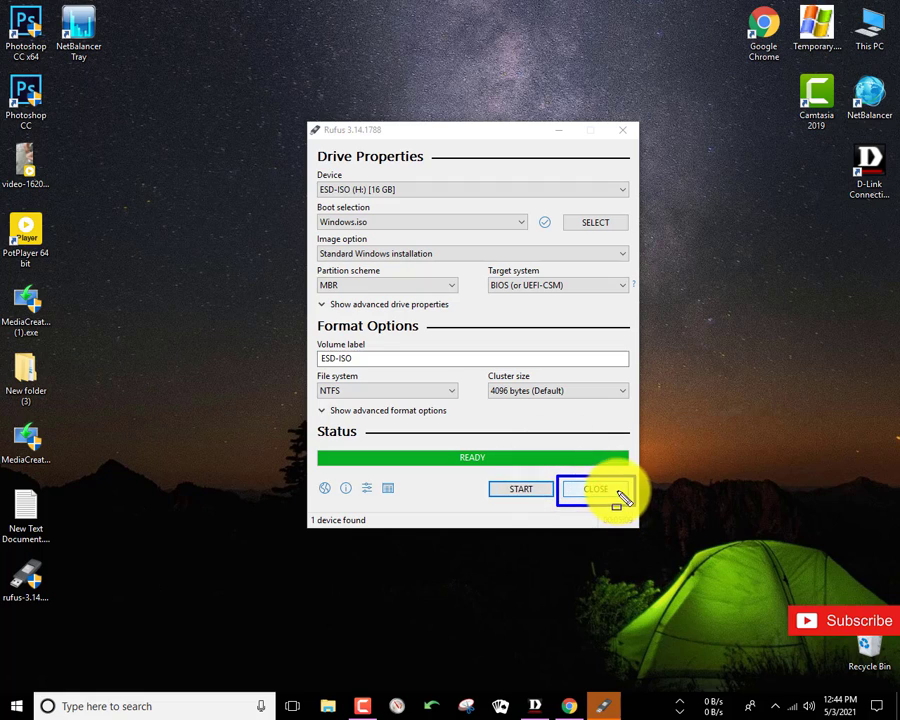
right_click(505, 88)
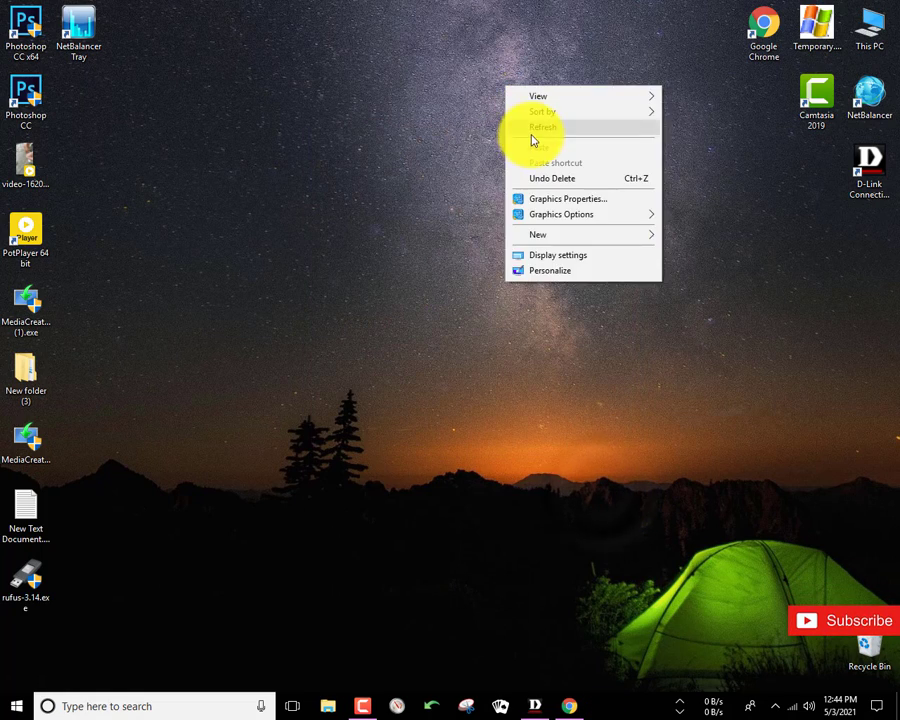
click(582, 126)
Step: Open This PC, refresh the drive list and open the ESD-ISO (H:) drive to examine its files
double_click(876, 30)
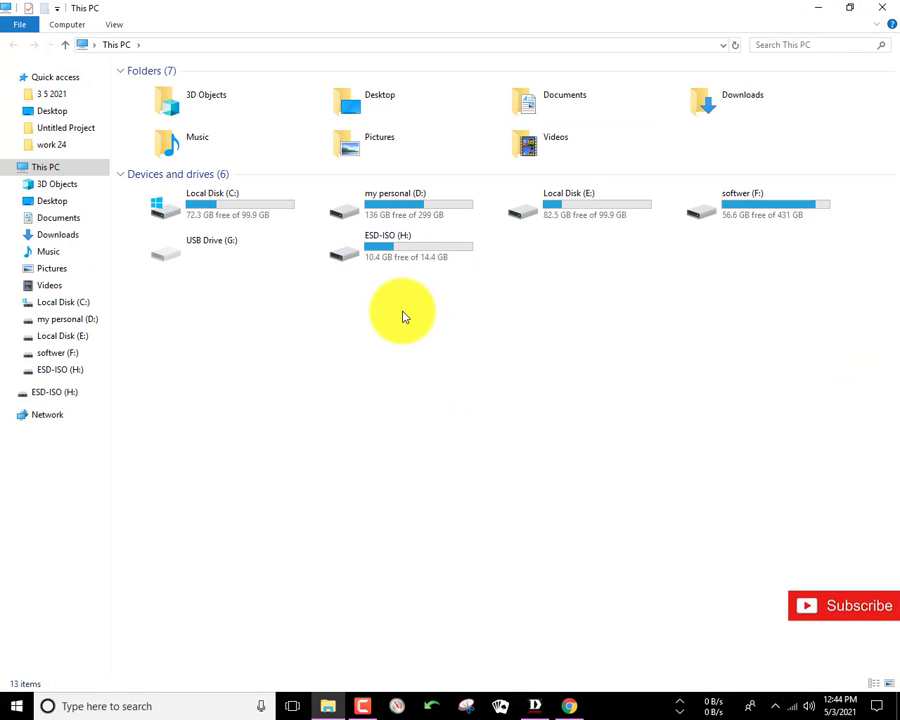
right_click(404, 315)
click(446, 370)
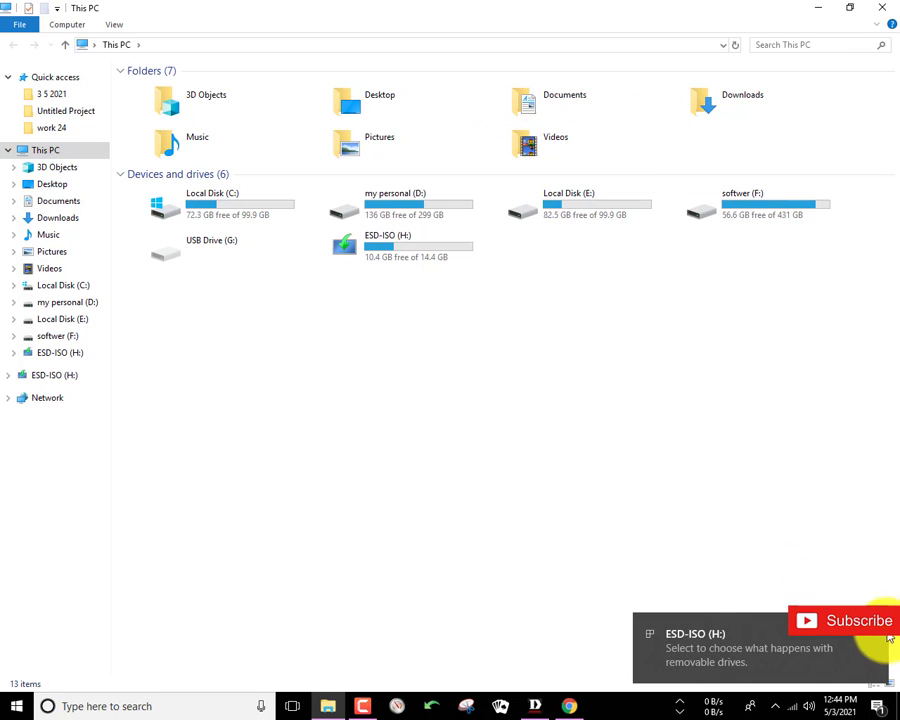
double_click(470, 255)
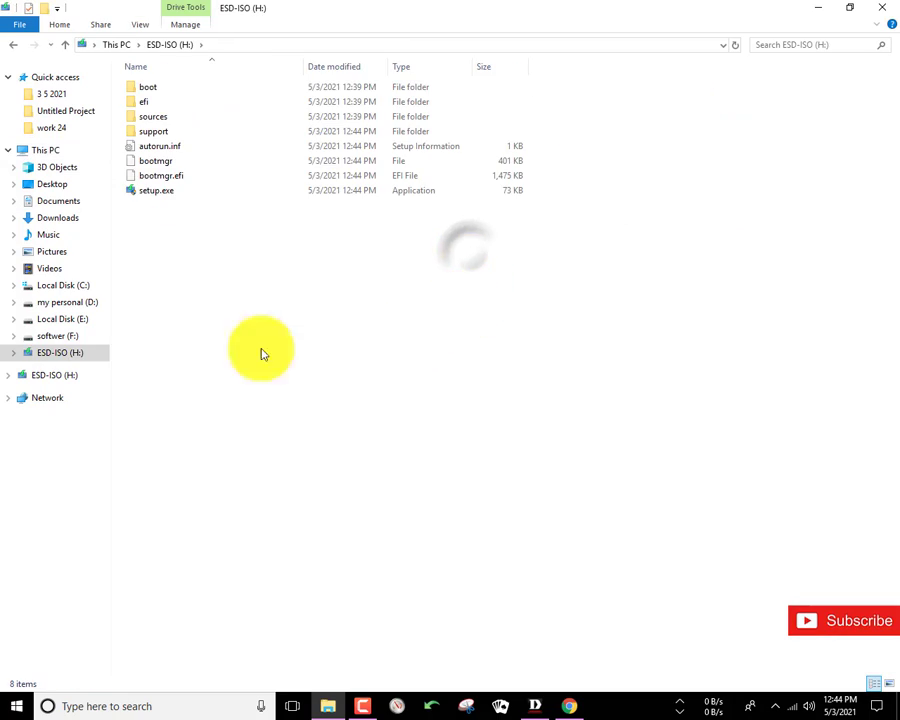